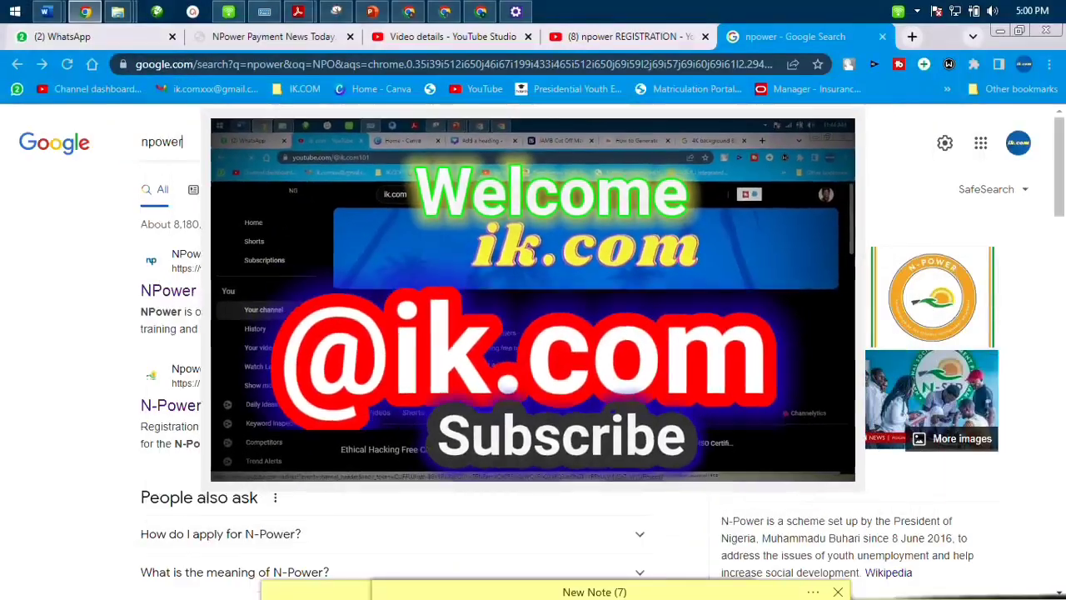
- Select the word npower in the Google search box so it can be replaced
double_click(166, 156)
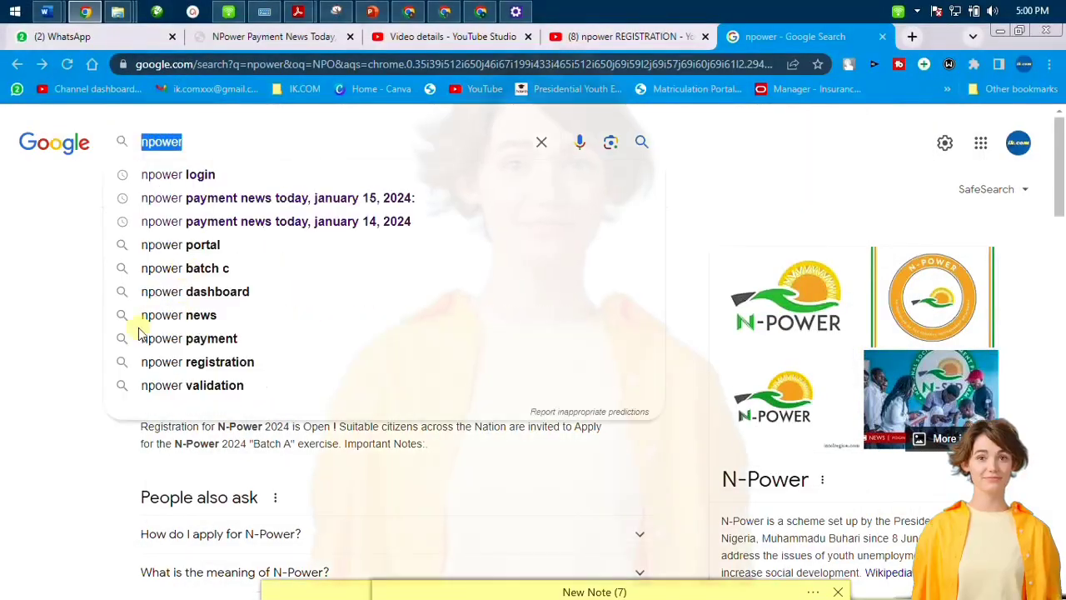
- Search NOPOWER and scroll the results to locate the N-Power 2024 link
click(28, 301)
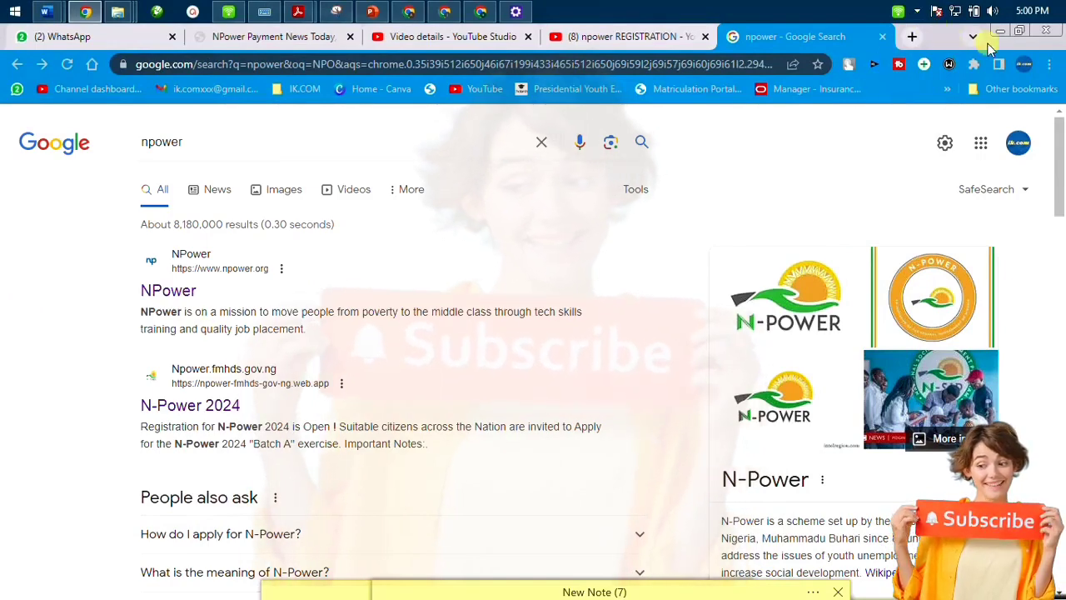
click(1045, 65)
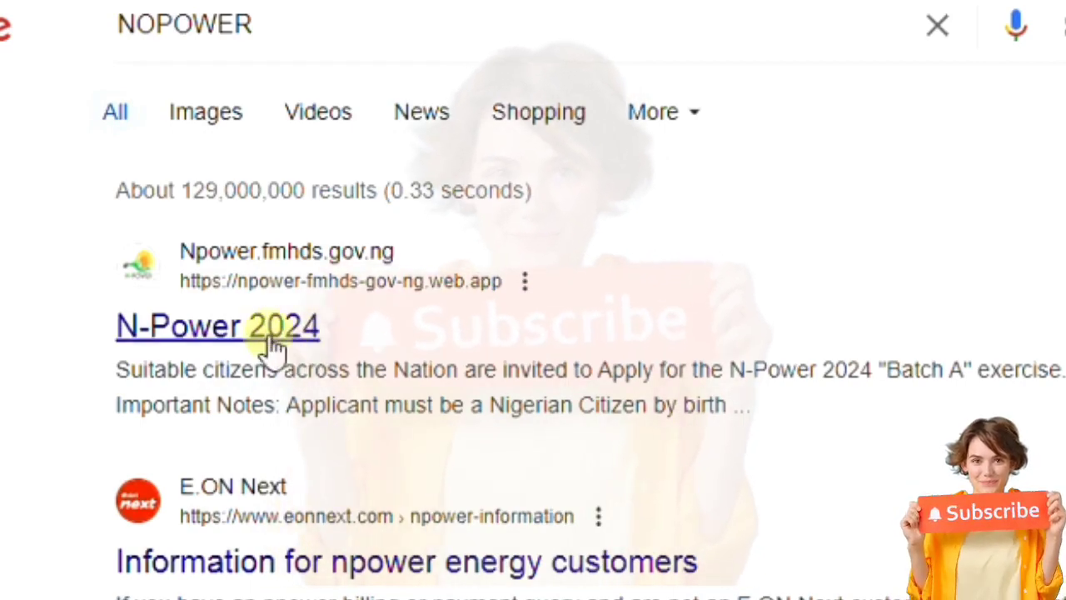
scroll(453, 374, down, 5)
scroll(470, 392, down, 7)
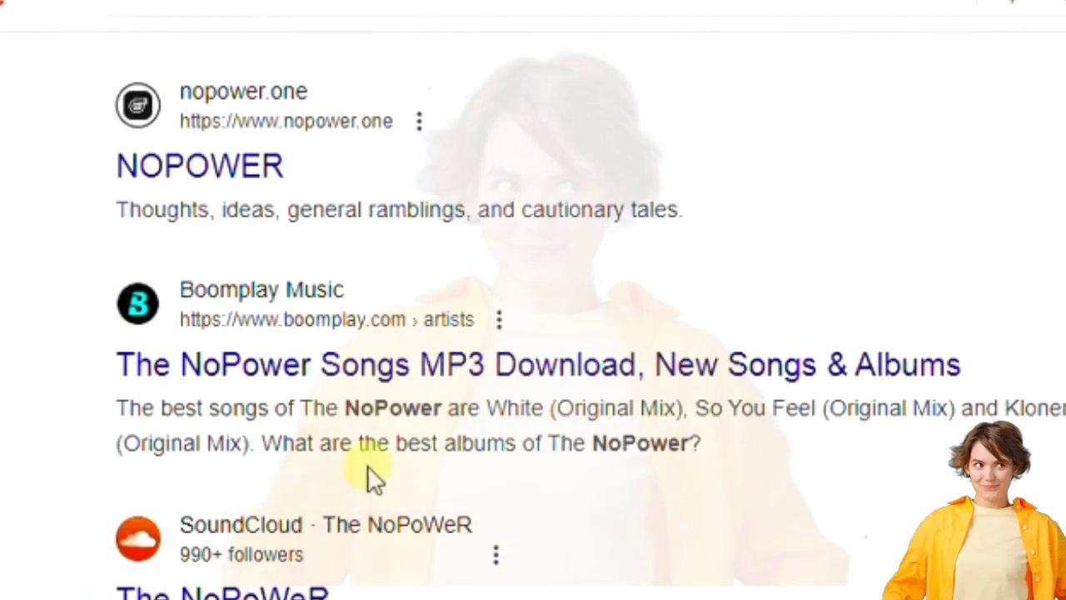
scroll(375, 433, up, 12)
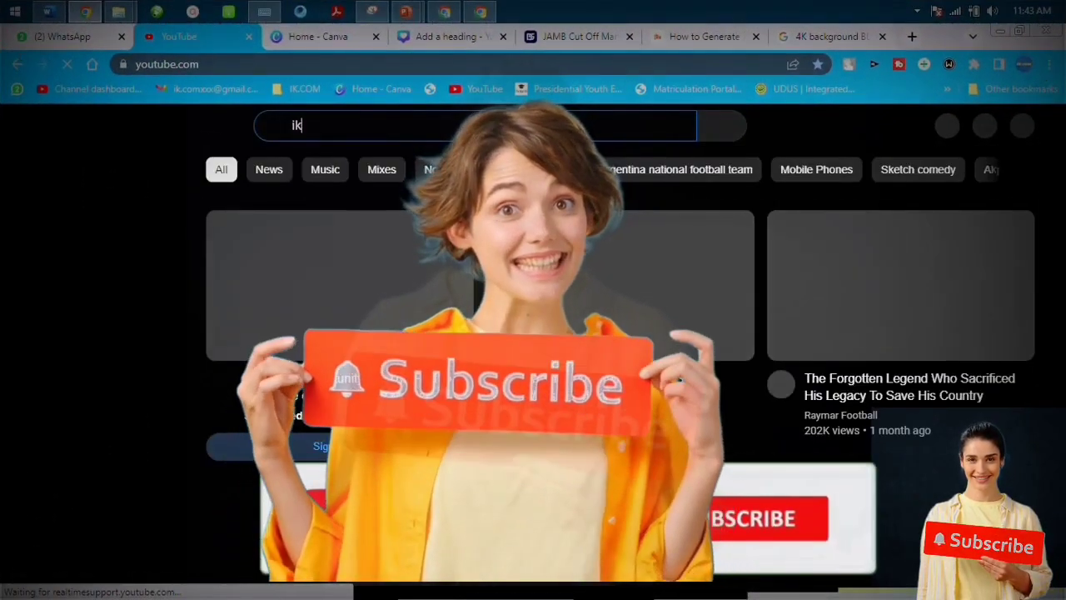
- Search YouTube for ik.com and open the channel it finds
text(.com)
key(Return)
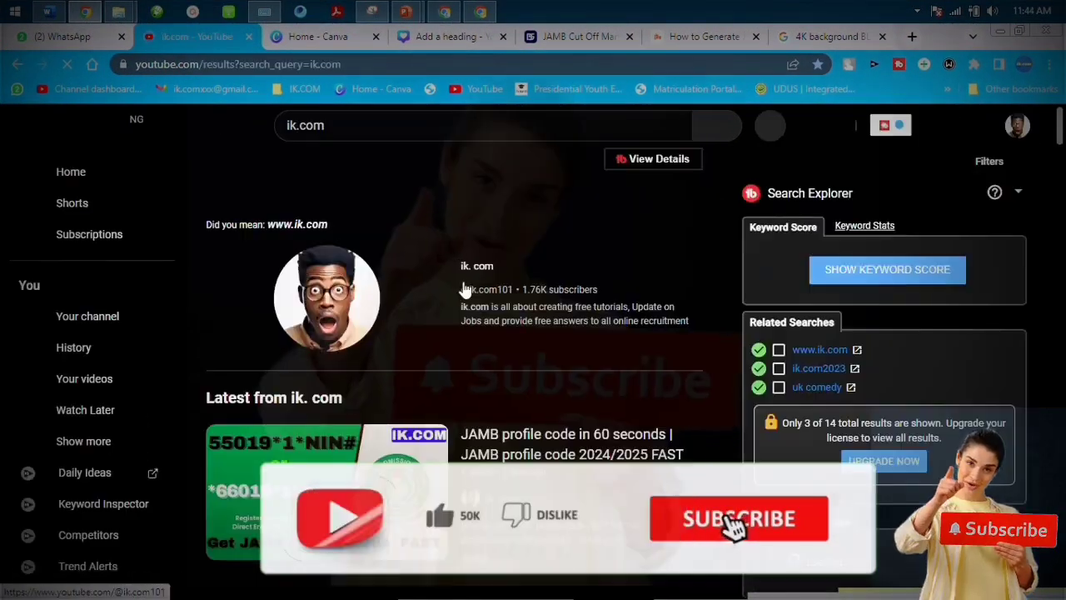
click(327, 322)
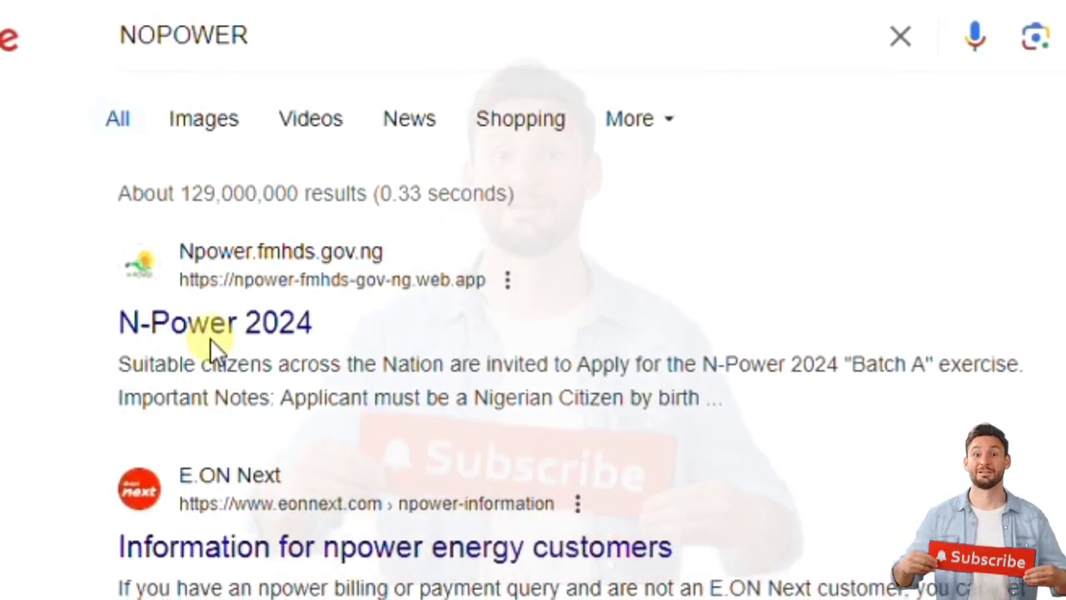
- Open the N-Power 2024 site and close its Attention registration notice
click(210, 342)
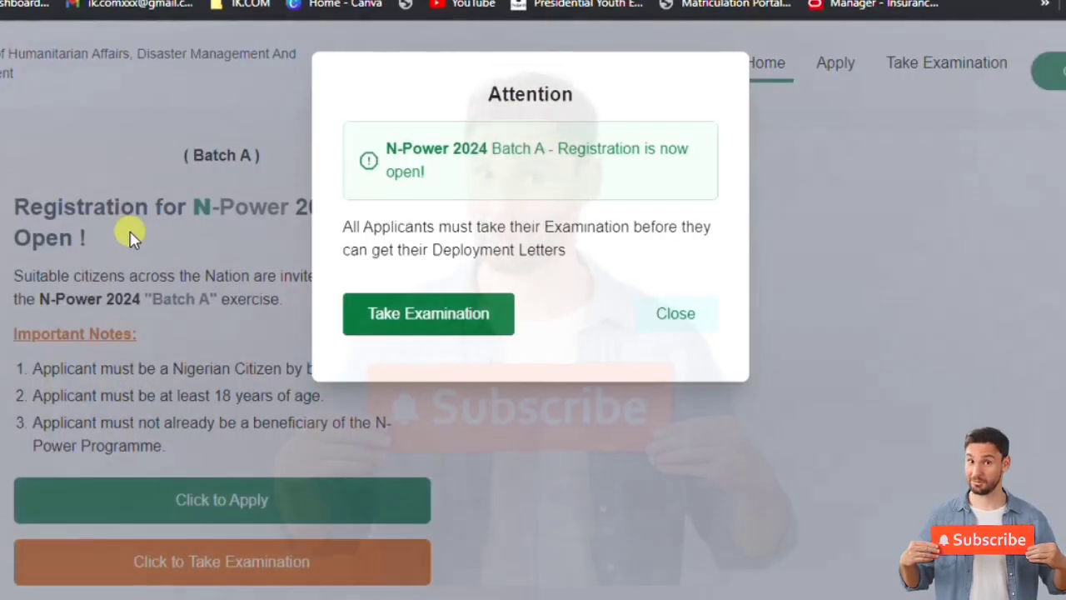
click(675, 314)
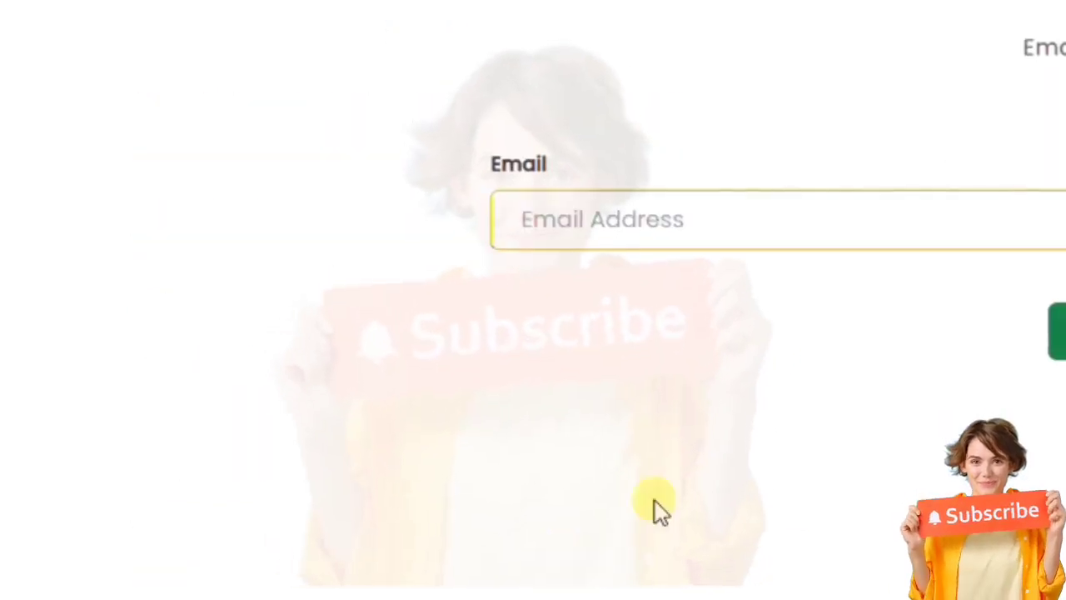
- Enter the applicant's email address in the Email Address field
click(679, 225)
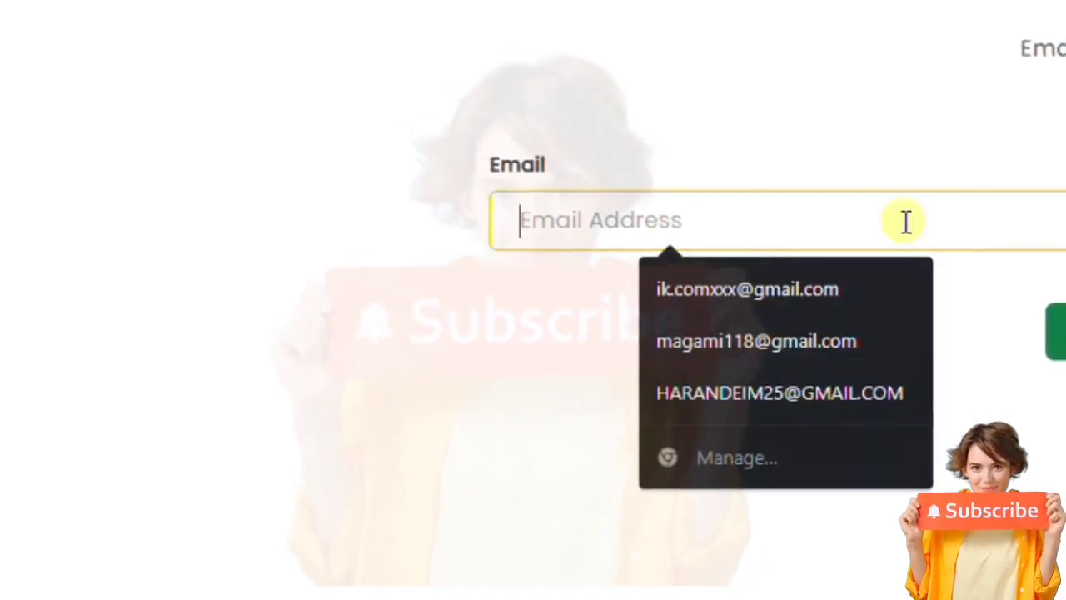
click(951, 98)
click(792, 225)
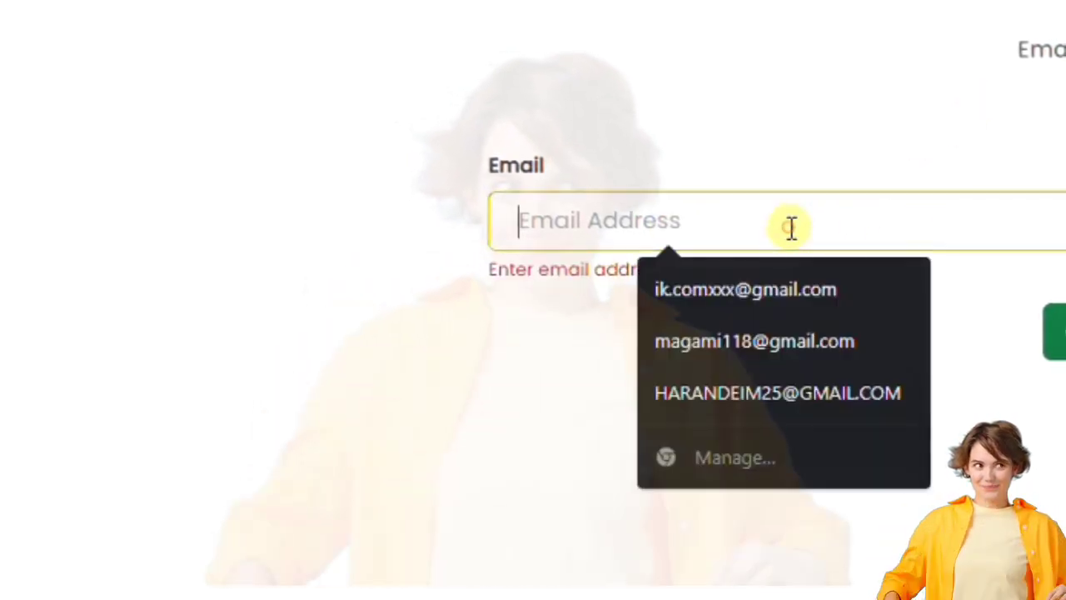
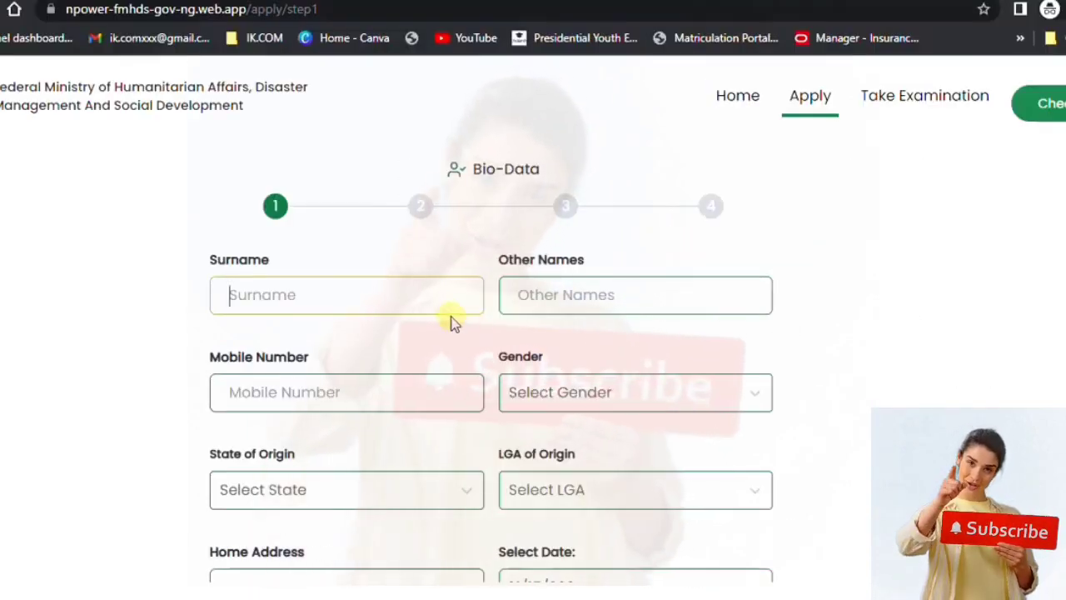
- Fill in the applicant's names and mobile number on the Bio-Data form
text(IK)
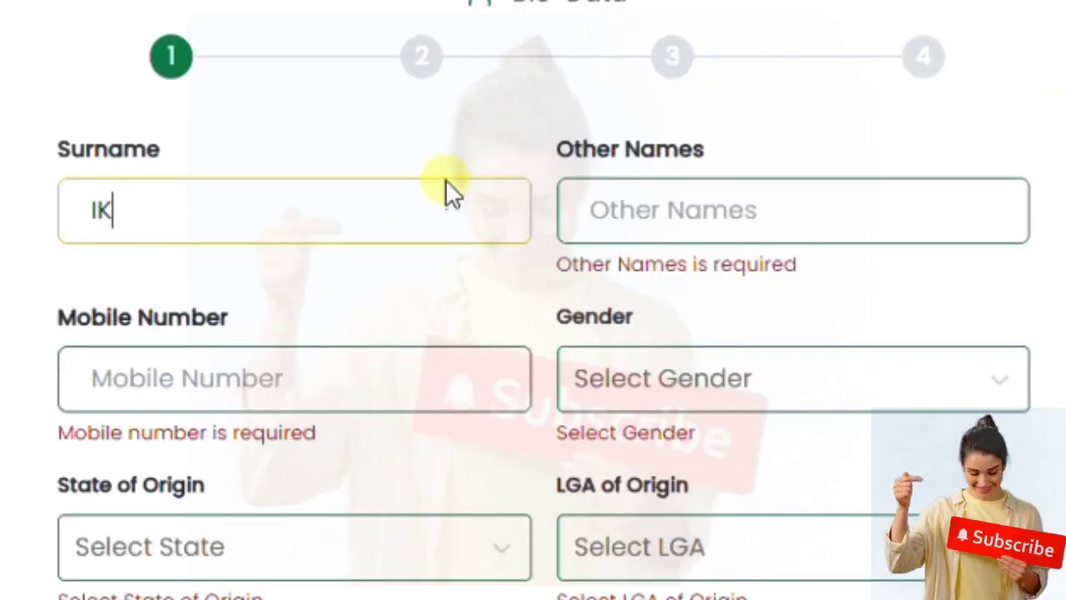
click(649, 205)
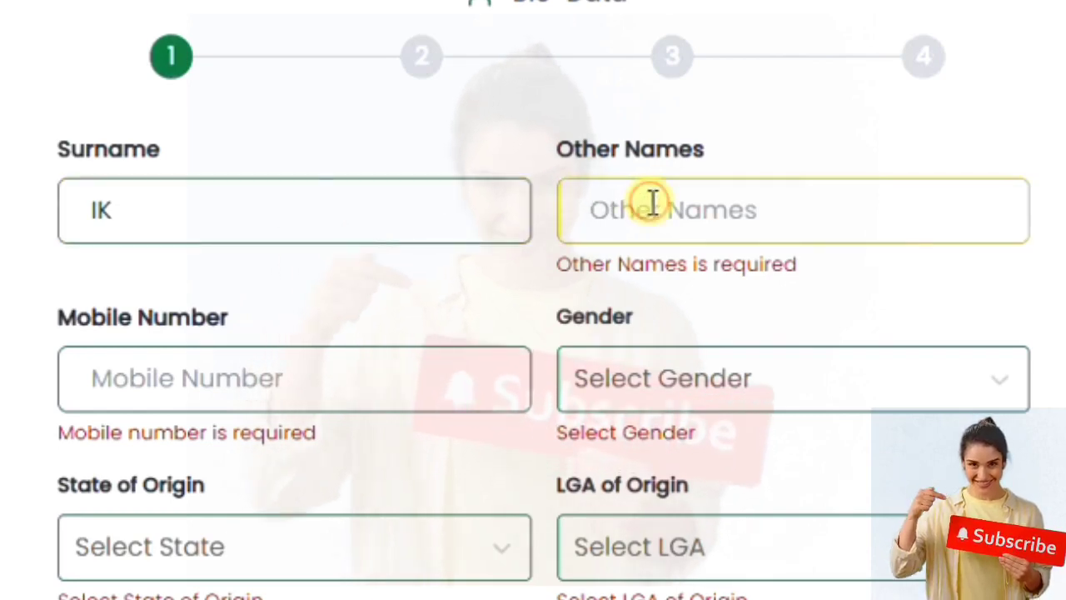
text(IK)
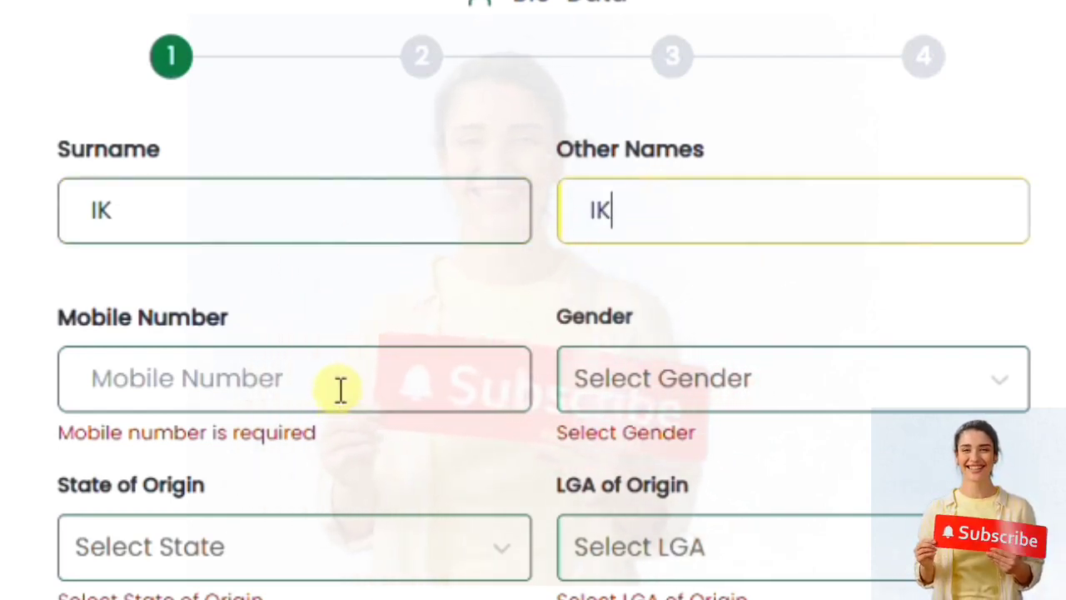
click(338, 387)
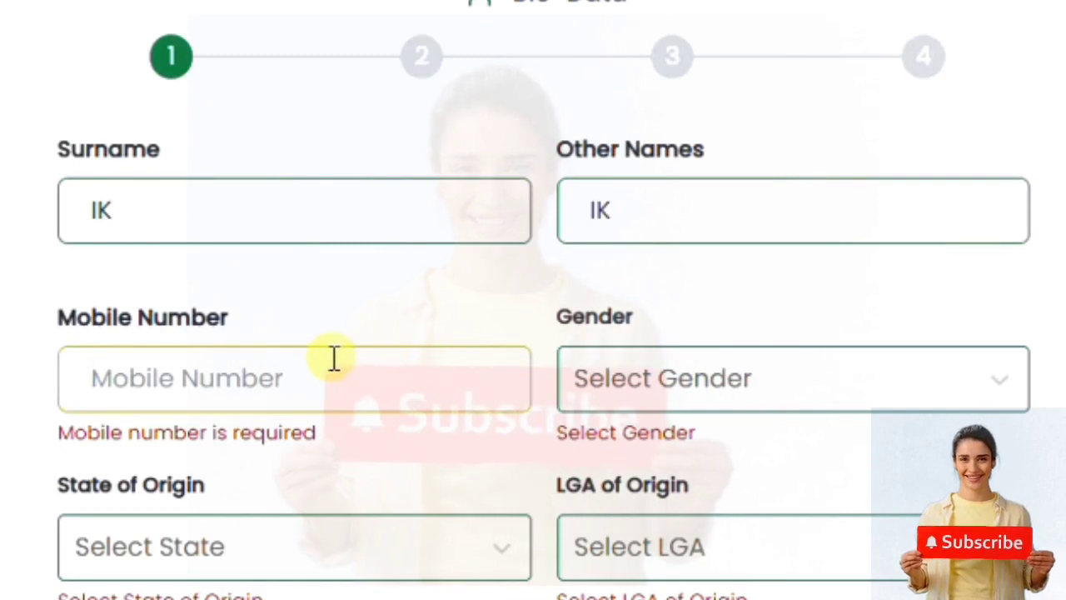
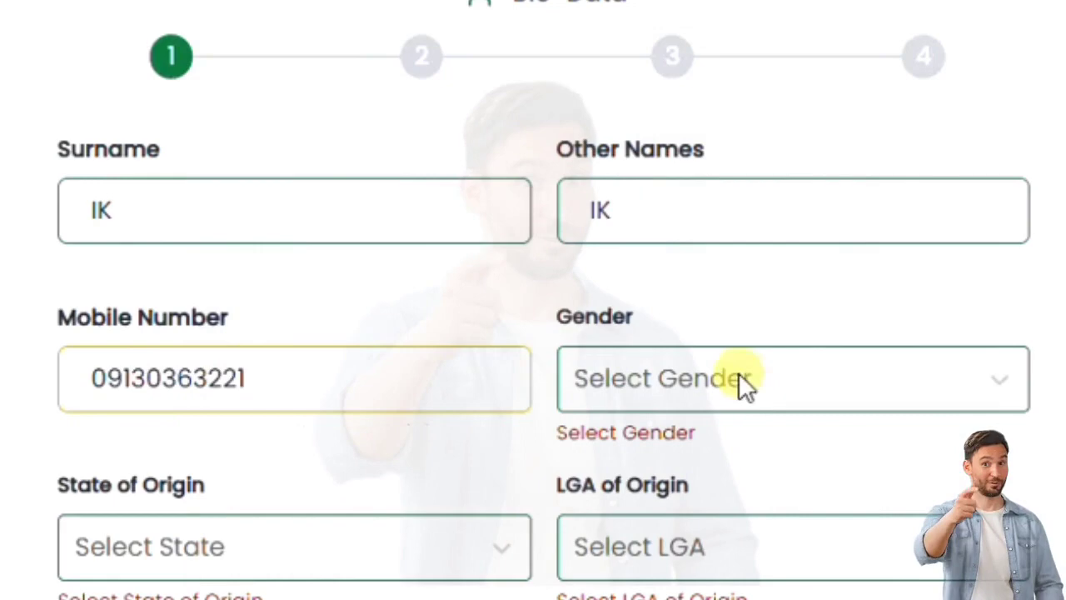
- Set gender to Male, state of origin to Sokoto, and LGA to Sokoto-South
click(740, 380)
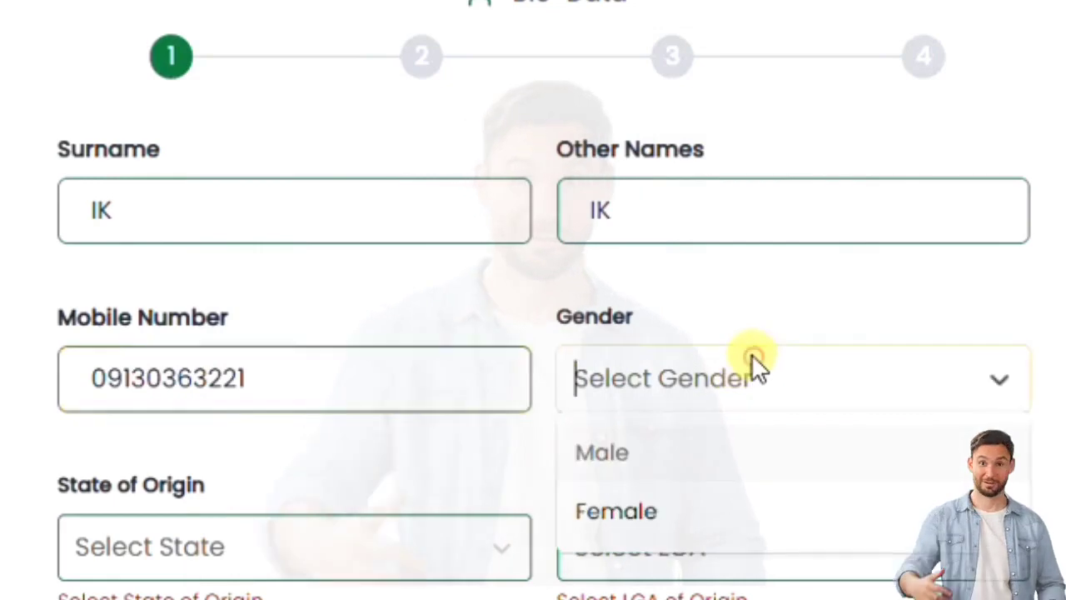
click(723, 458)
click(247, 568)
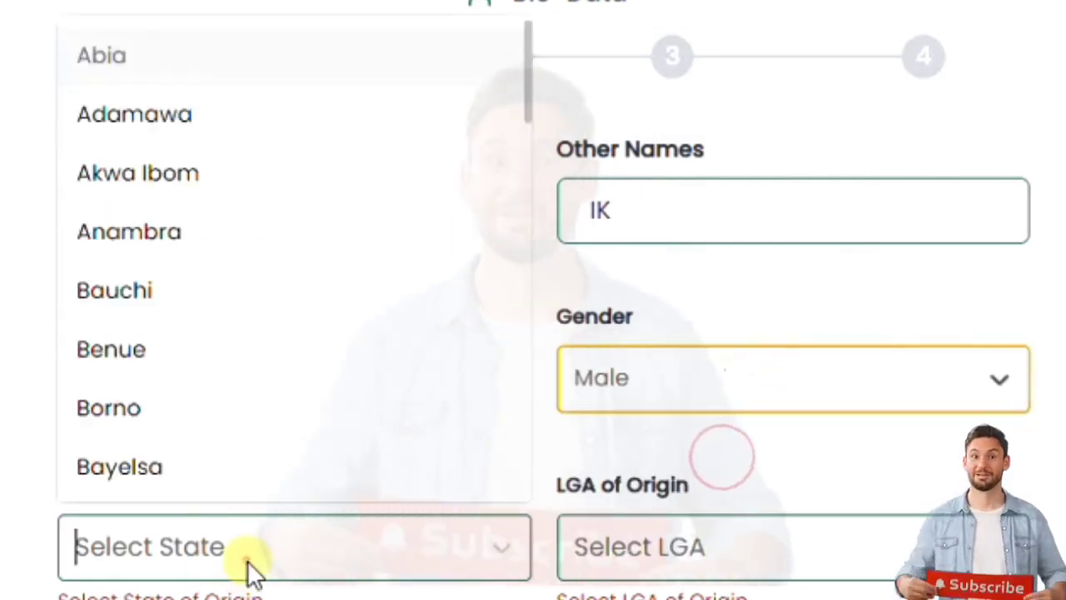
drag(527, 68, 539, 458)
click(360, 273)
click(778, 552)
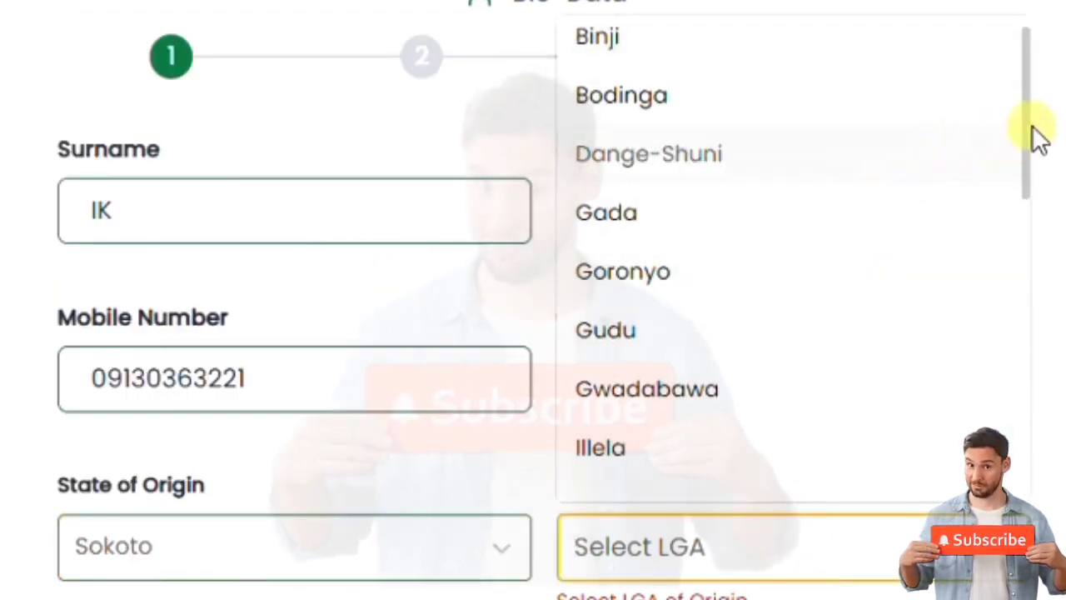
drag(1026, 125, 1051, 483)
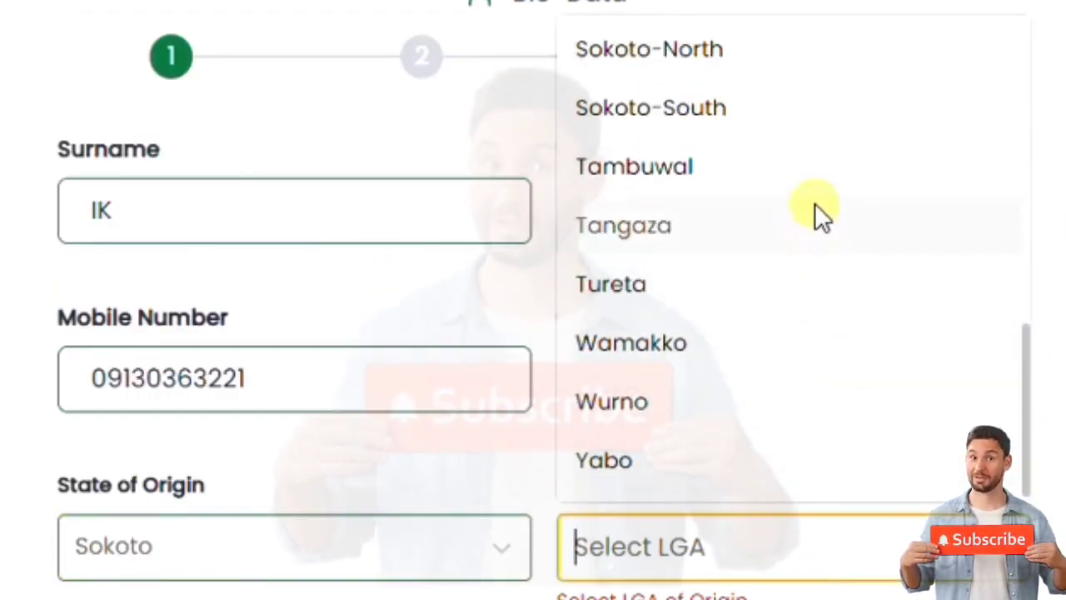
click(822, 113)
- Enter the home address and a date of birth of 01/01/2000
scroll(745, 475, down, 2)
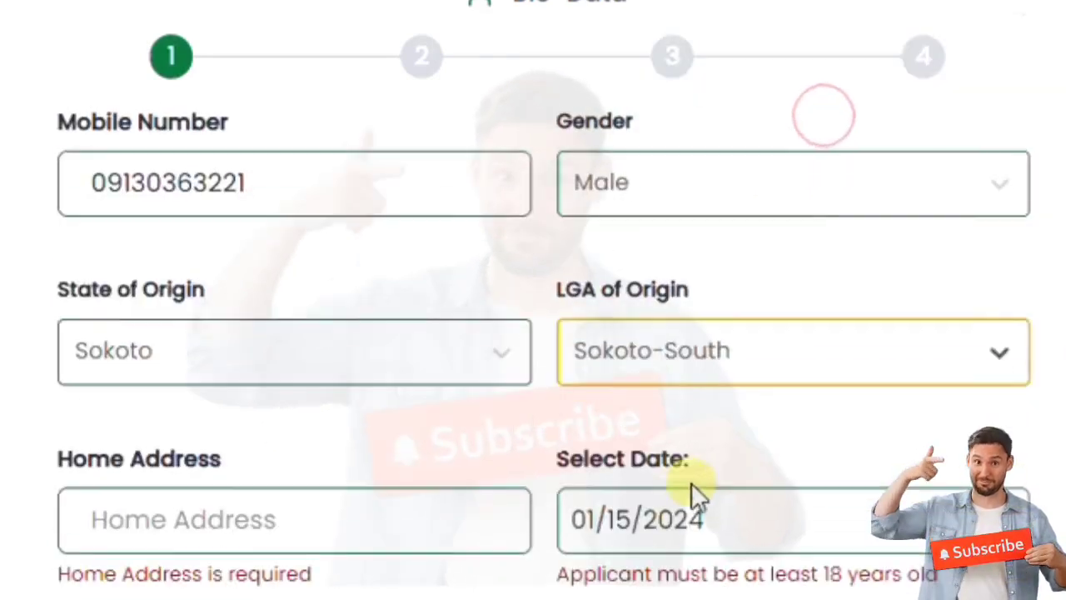
click(400, 519)
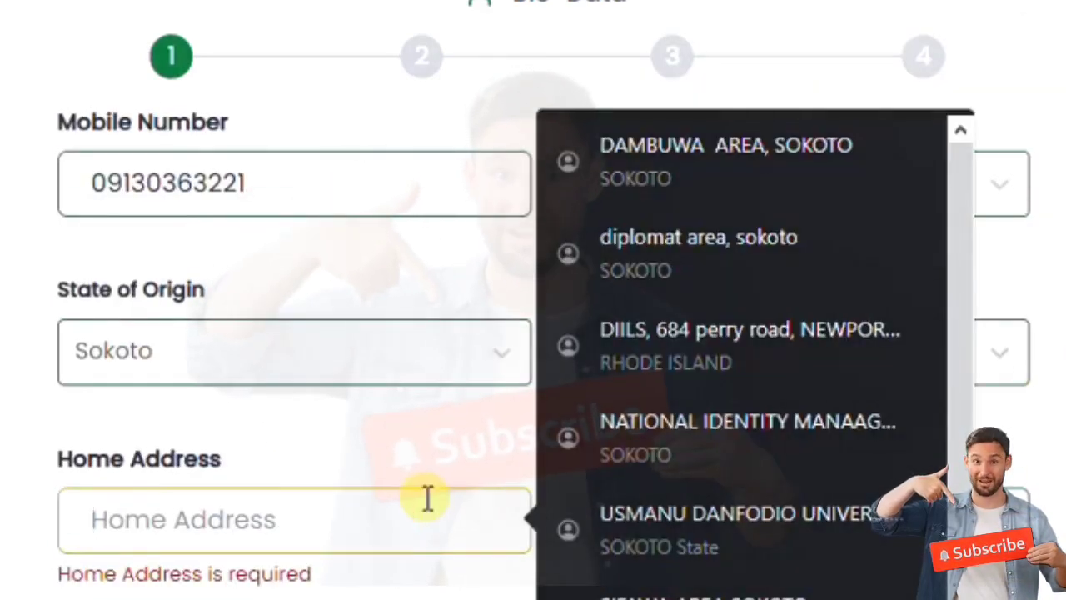
text(SOKOTO SOUTH)
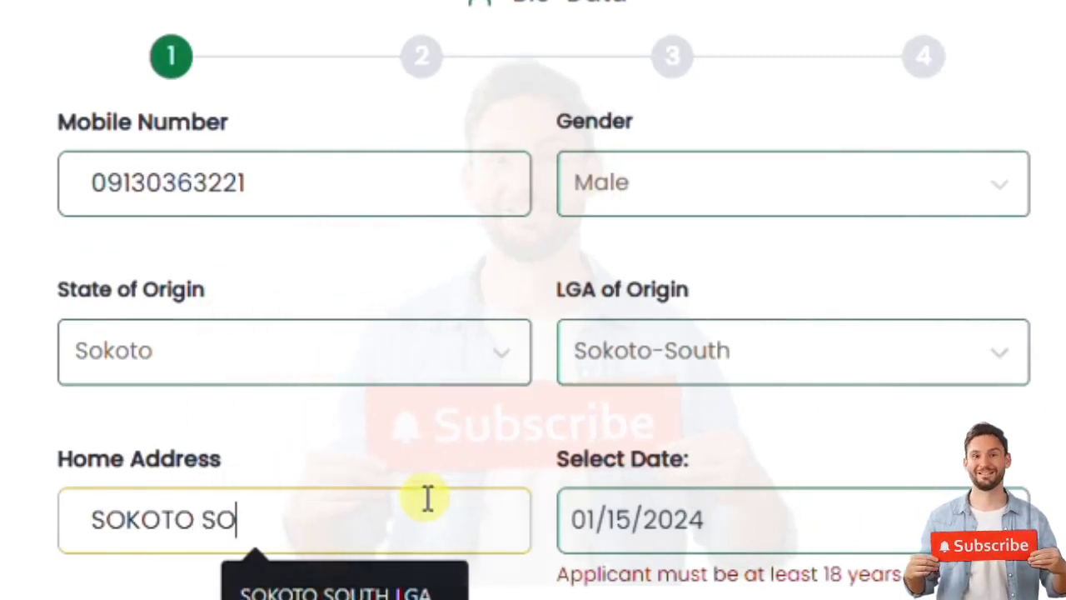
click(746, 530)
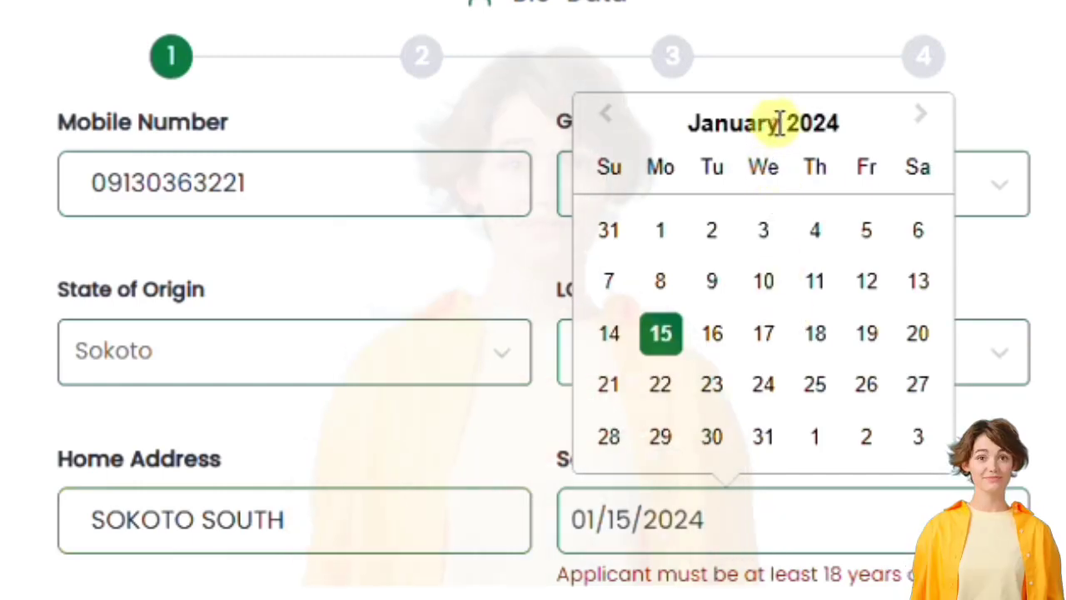
click(623, 512)
text(01/01/2000)
key(Return)
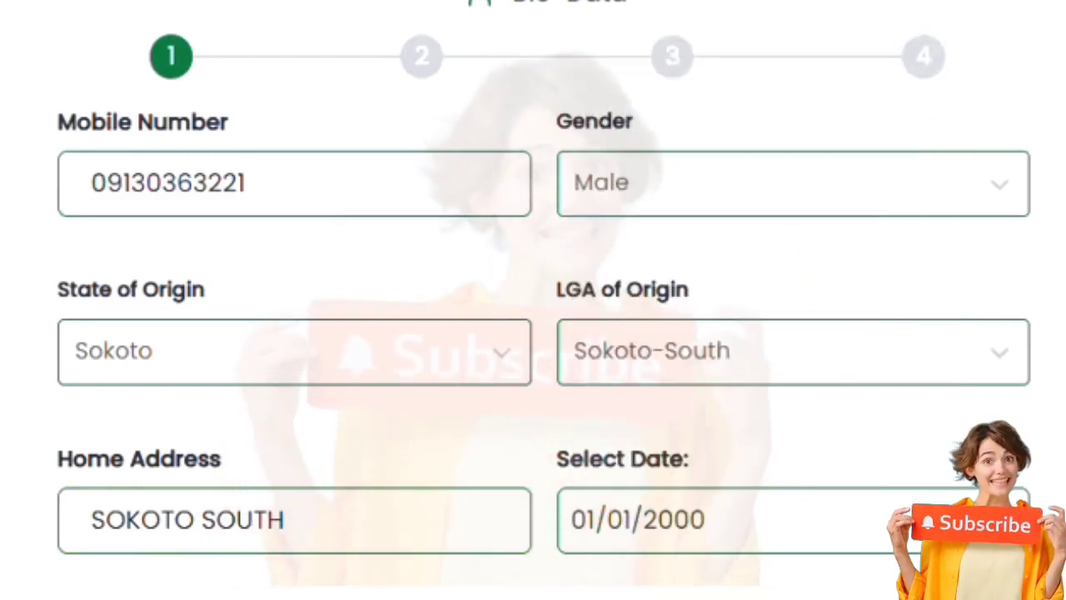
- Record a B.Sc. from 2020 at Usmanu Danfodiyo University Sokoto State, then continue
key(Return)
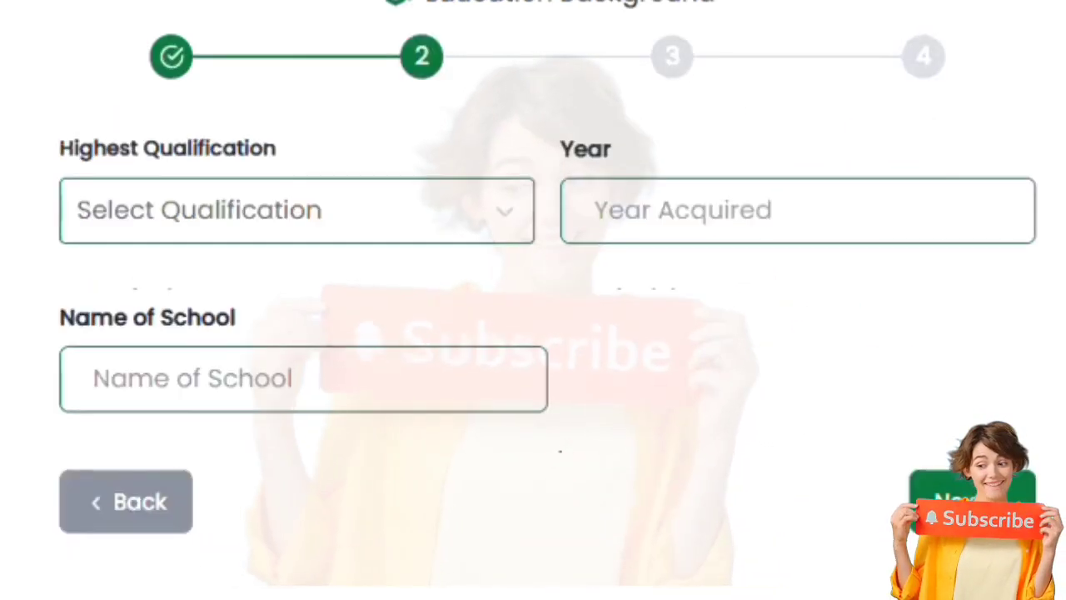
click(316, 212)
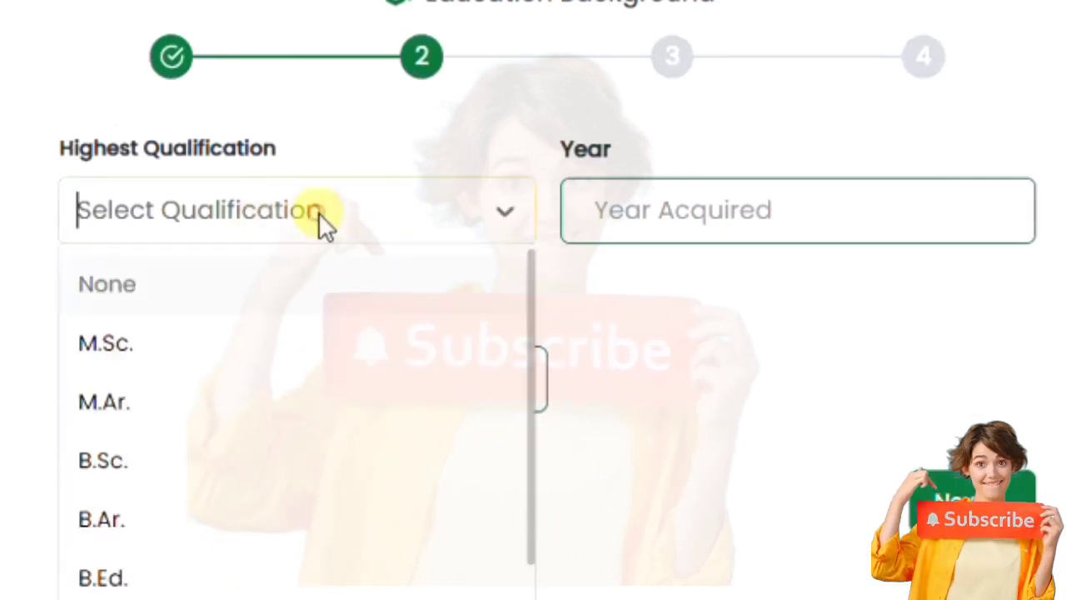
click(349, 476)
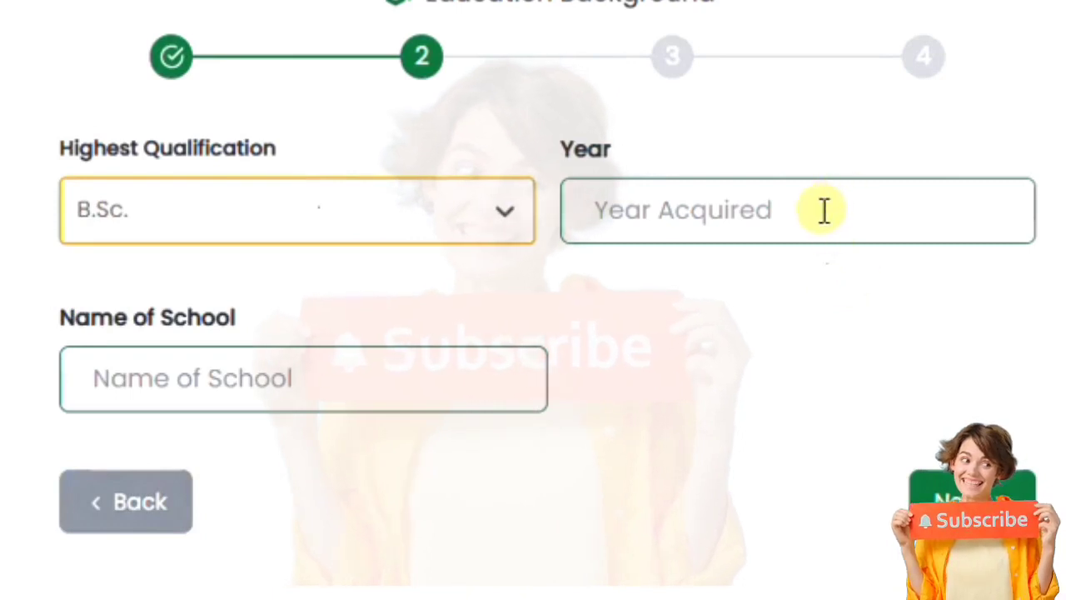
click(822, 209)
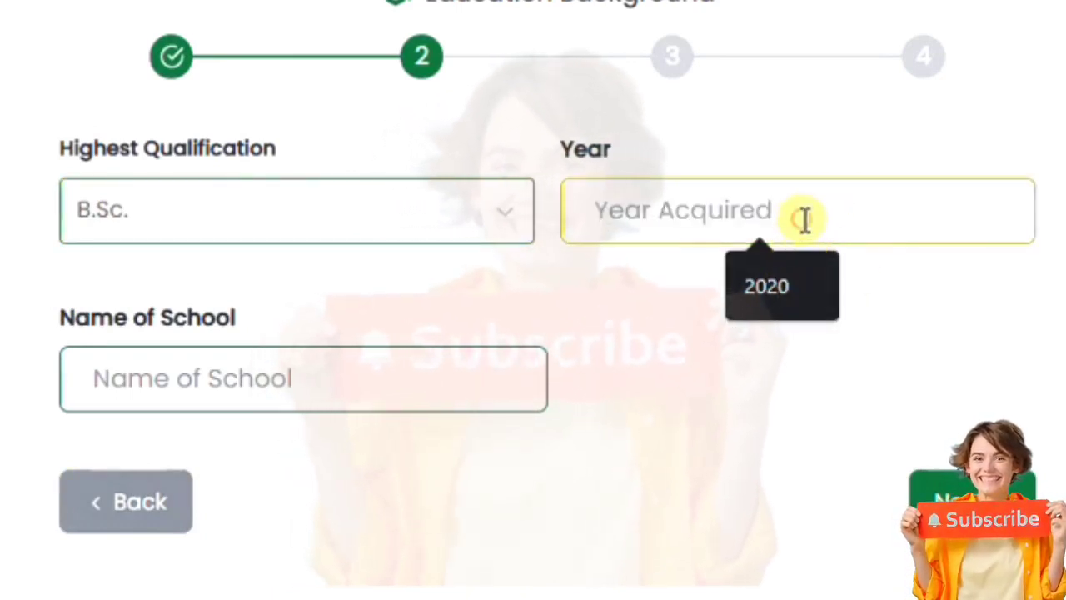
click(787, 279)
click(385, 374)
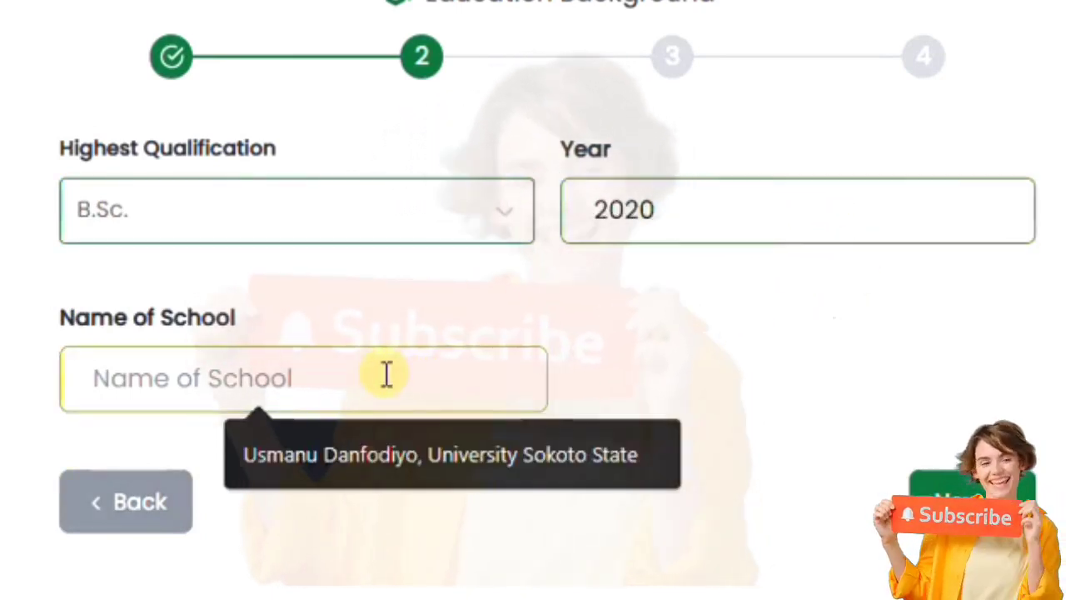
click(404, 440)
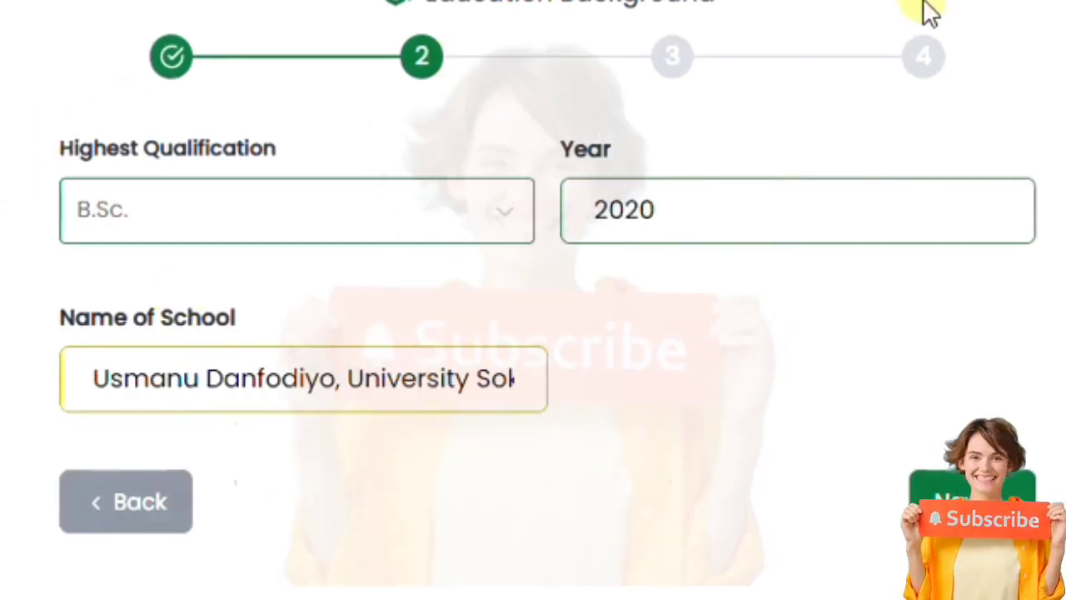
click(966, 499)
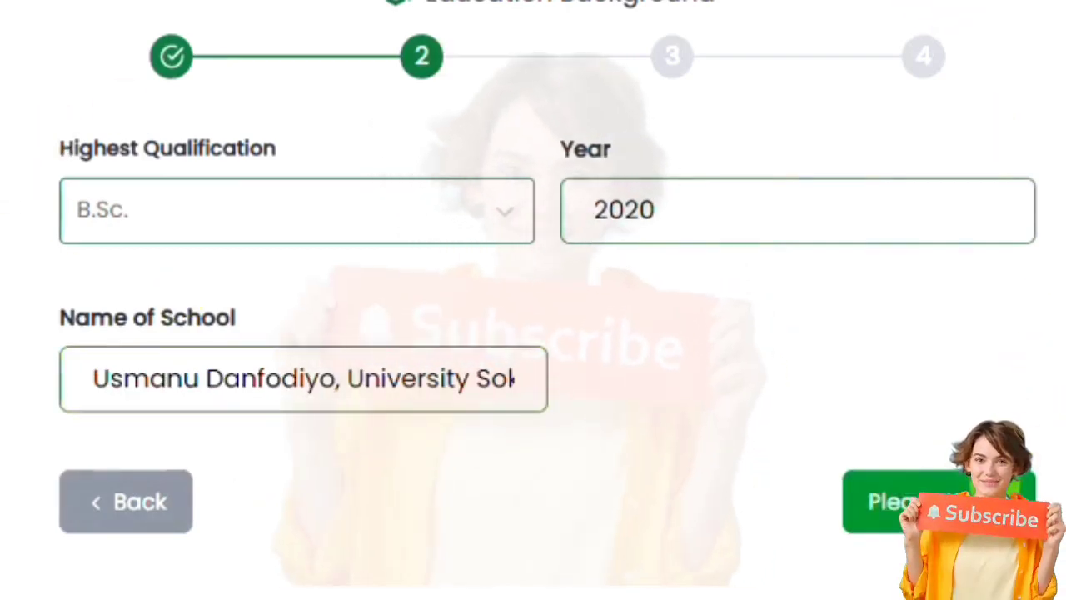
- Choose National Identification Number and enter the 11-digit document number
click(348, 212)
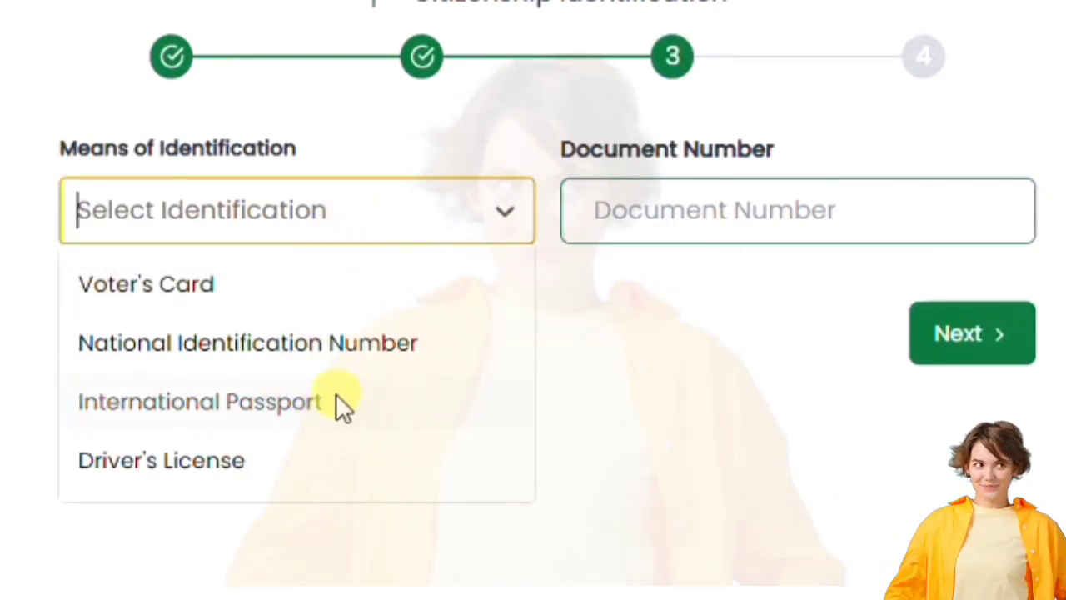
click(350, 366)
click(620, 224)
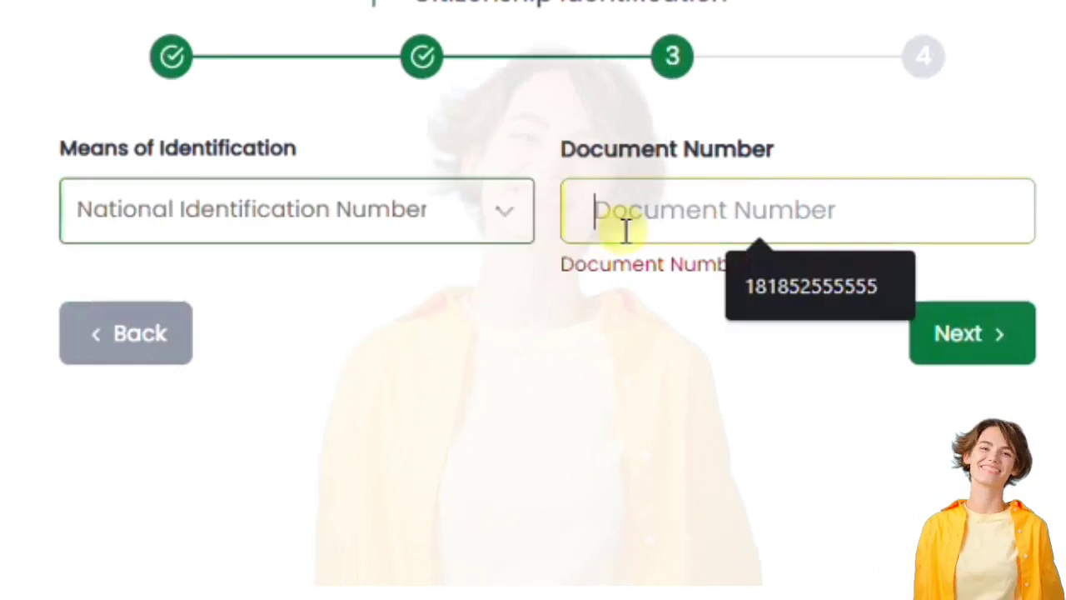
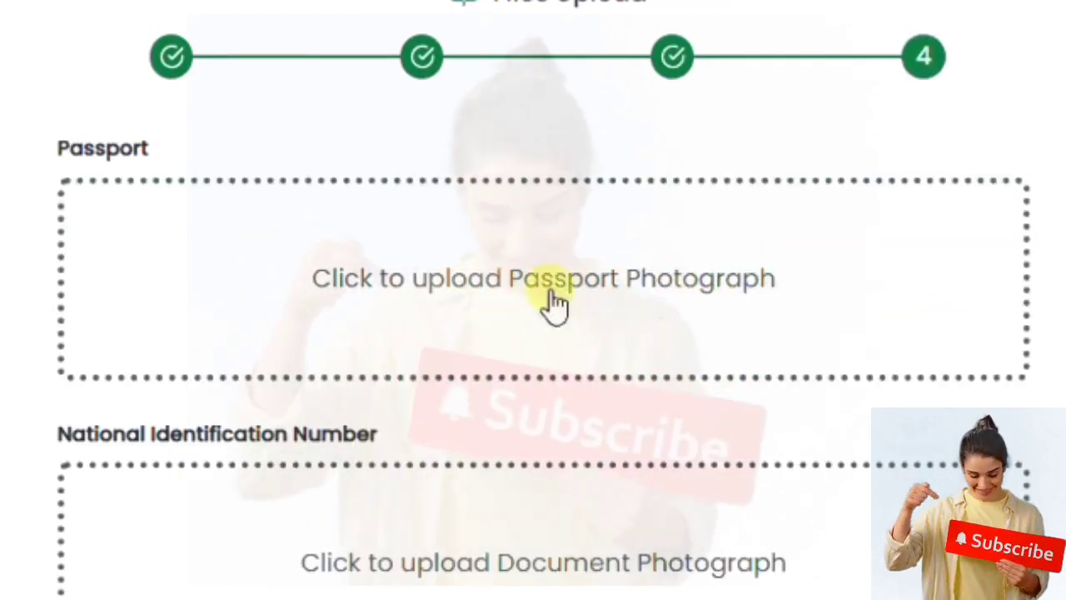
- Upload the passport photograph and scroll through the Files Upload step to its bottom
click(535, 245)
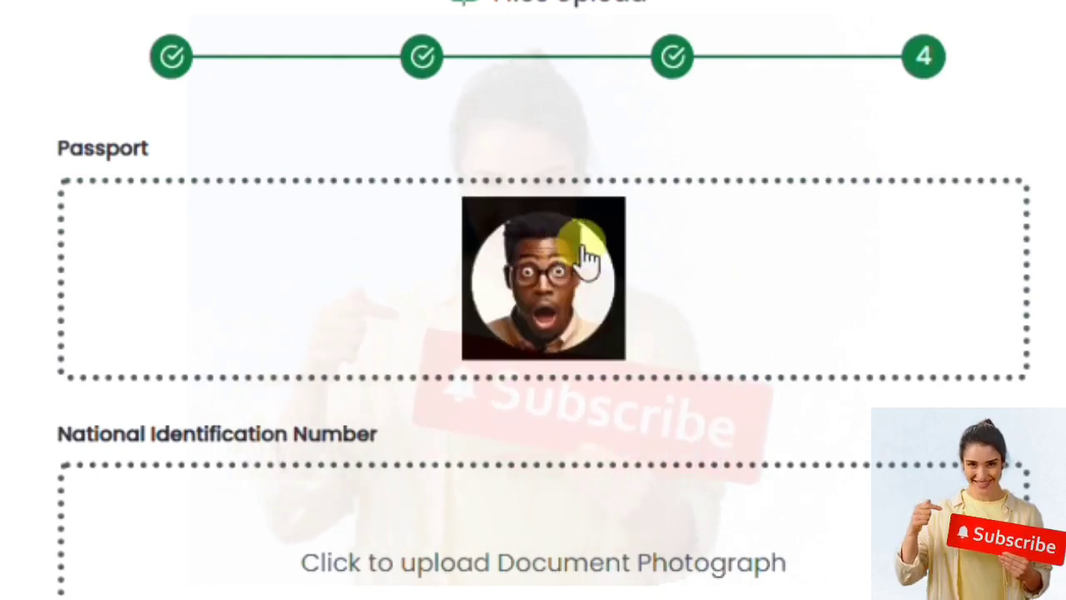
scroll(583, 250, down, 5)
scroll(586, 269, up, 4)
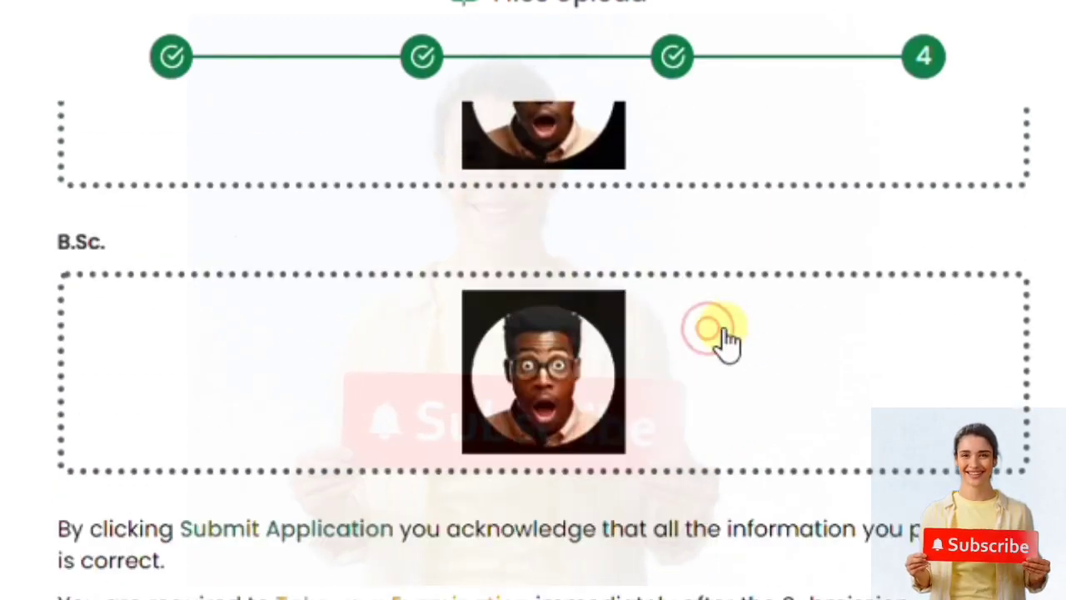
scroll(721, 340, down, 1)
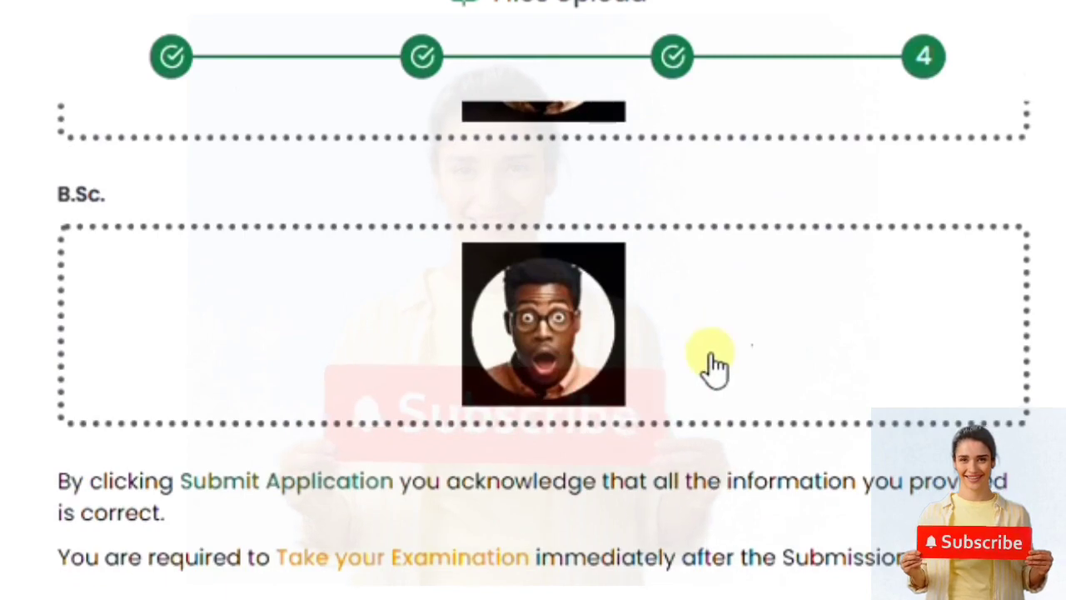
scroll(858, 378, up, 6)
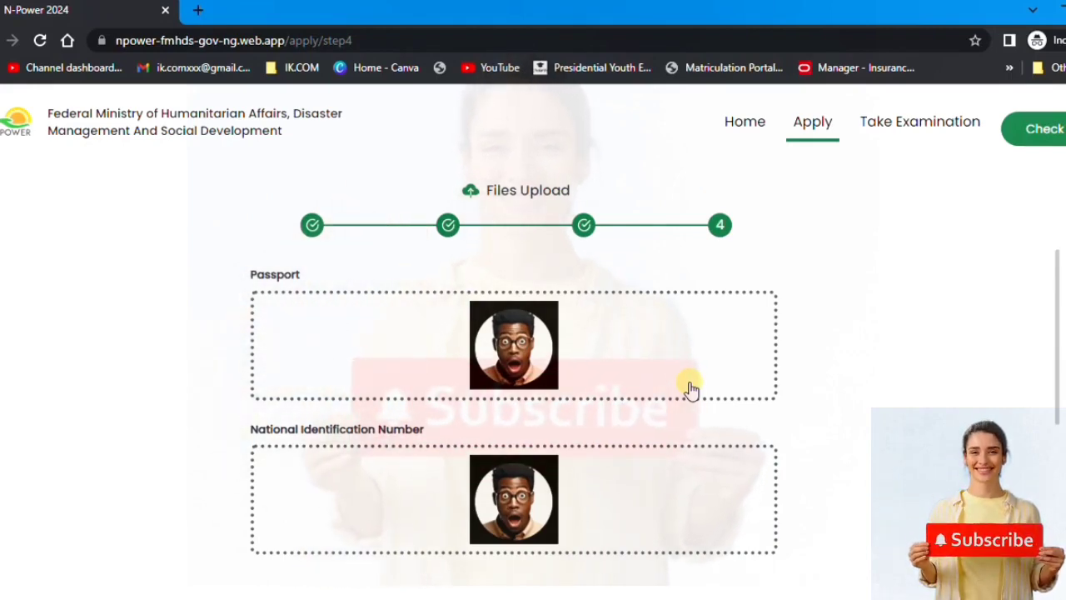
scroll(761, 388, down, 6)
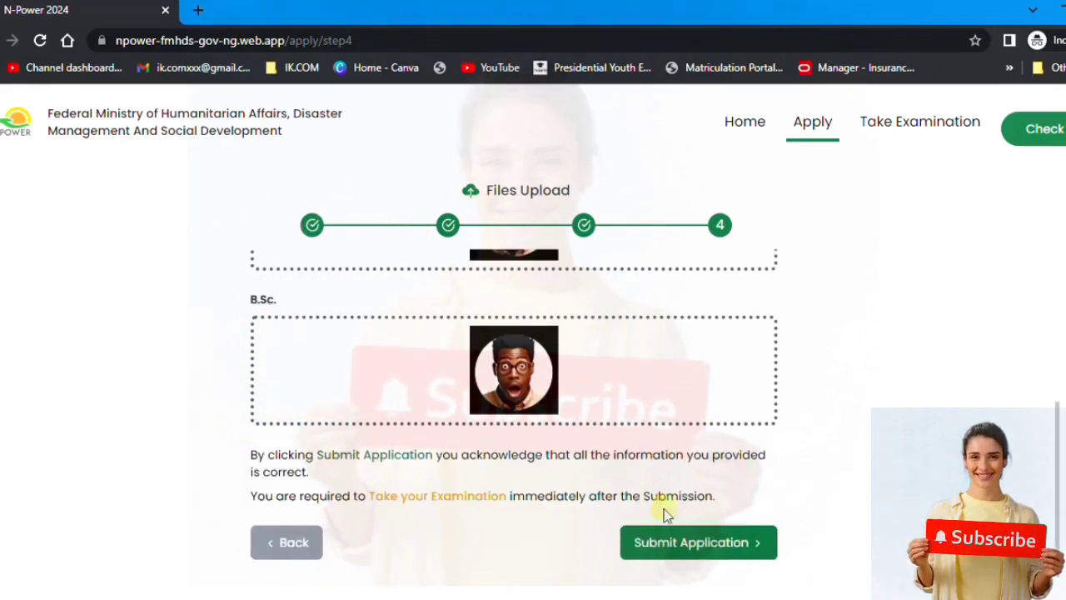
- Confirm the submission, download the applicant data PDF, and view it in Downloads
click(708, 546)
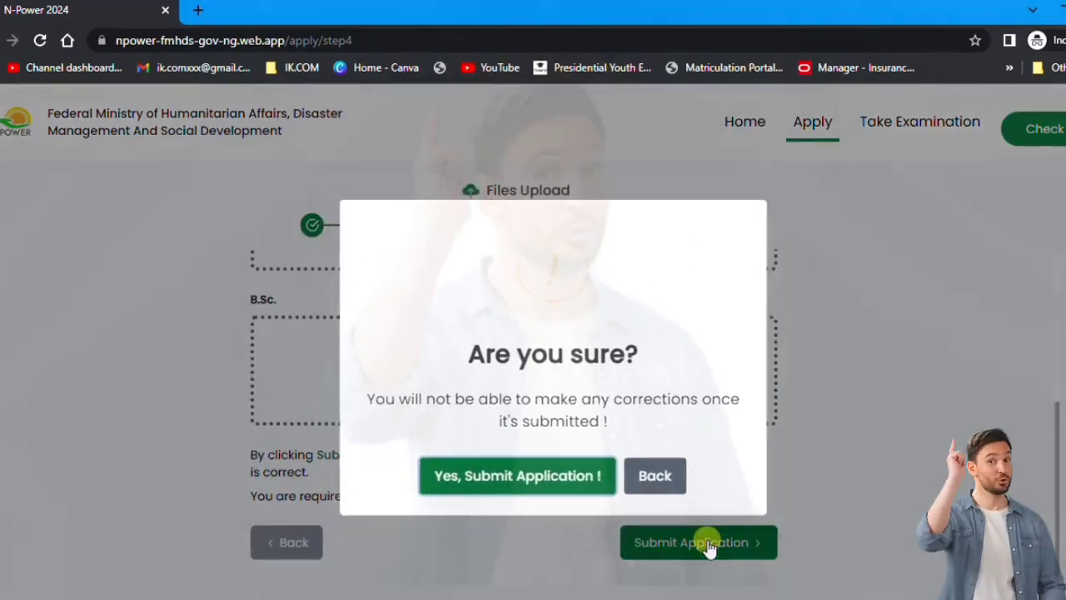
click(519, 476)
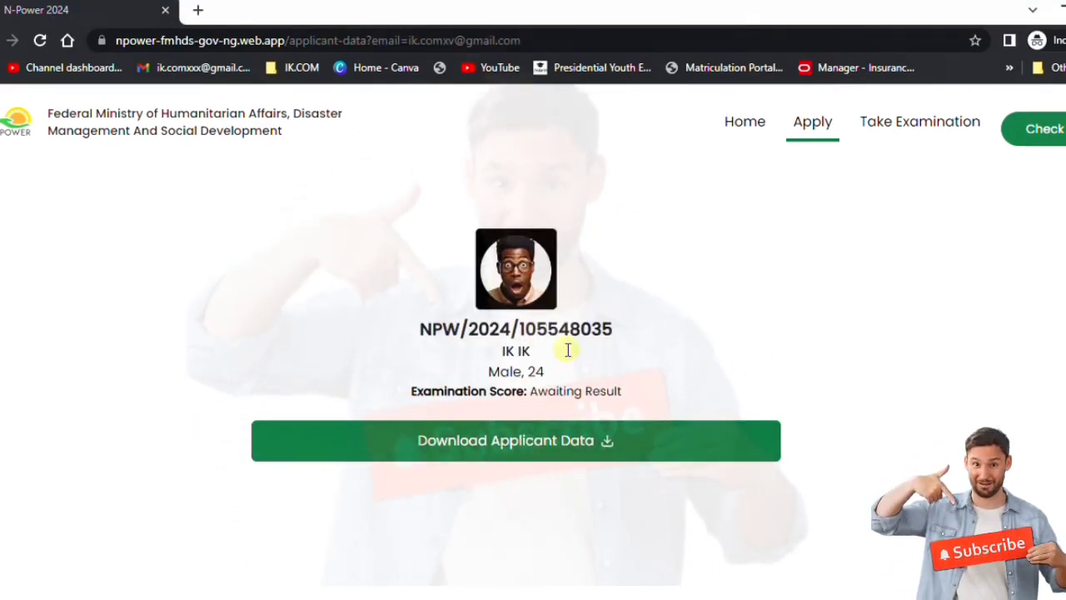
click(607, 441)
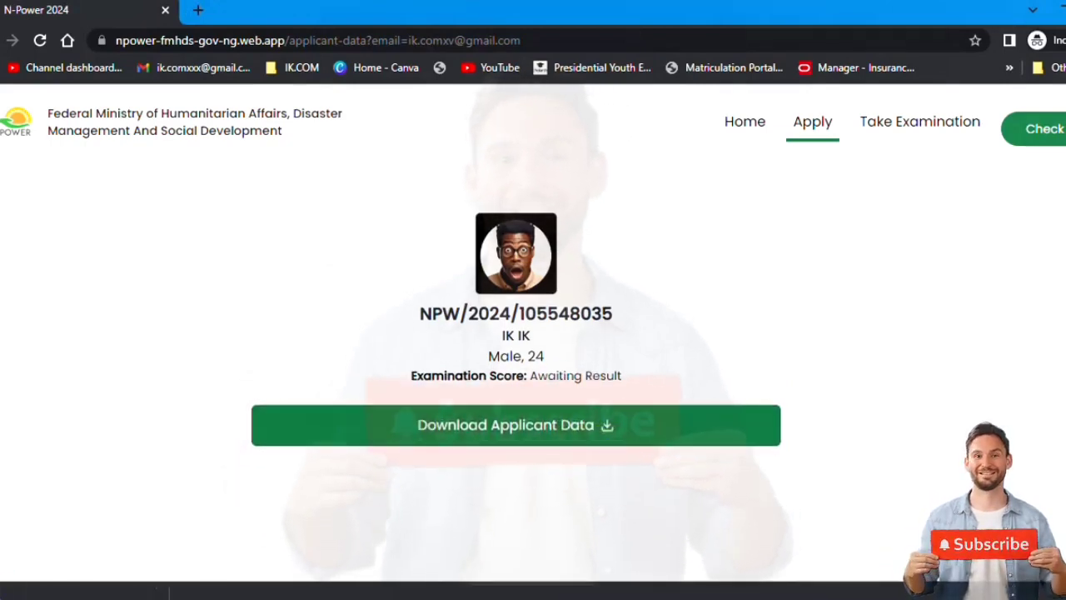
key(ctrl+j)
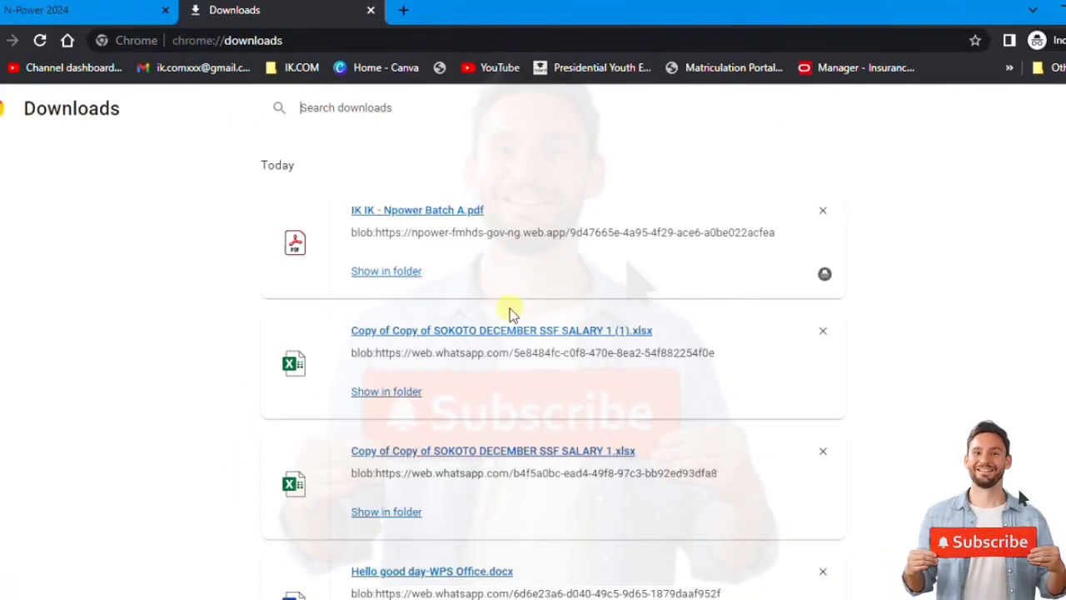
- Open the downloaded applicant data PDF in Adobe Acrobat and scroll through the registration details
click(371, 272)
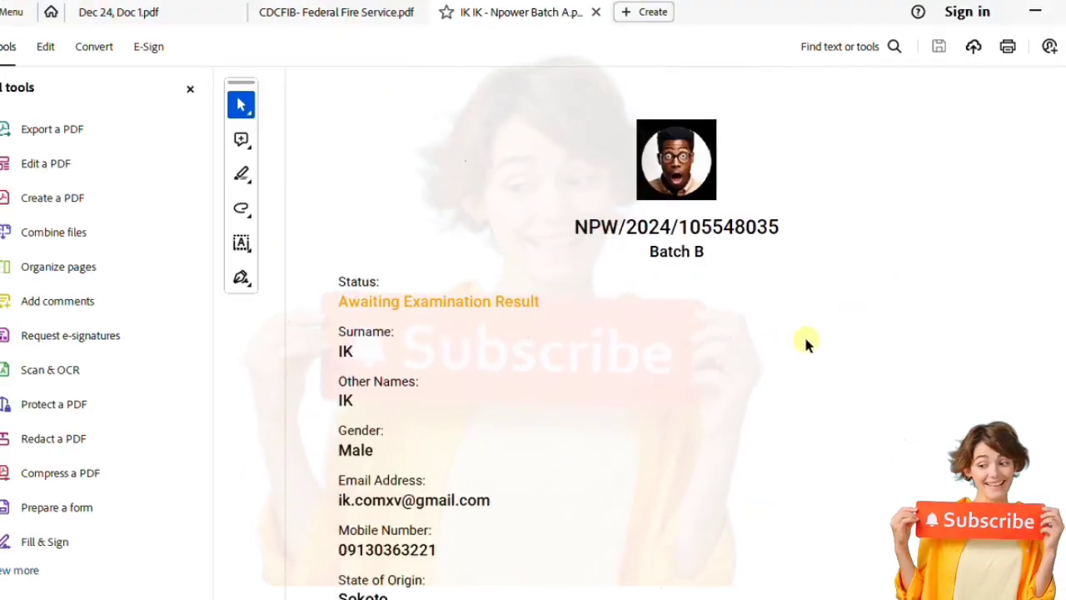
scroll(533, 333, down, 3)
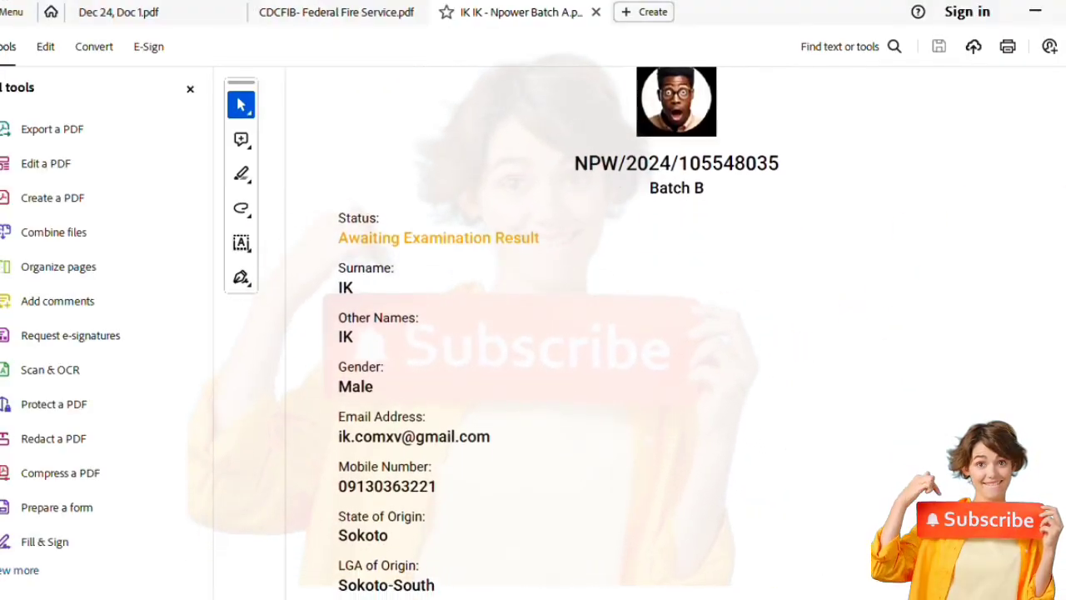
scroll(533, 333, down, 10)
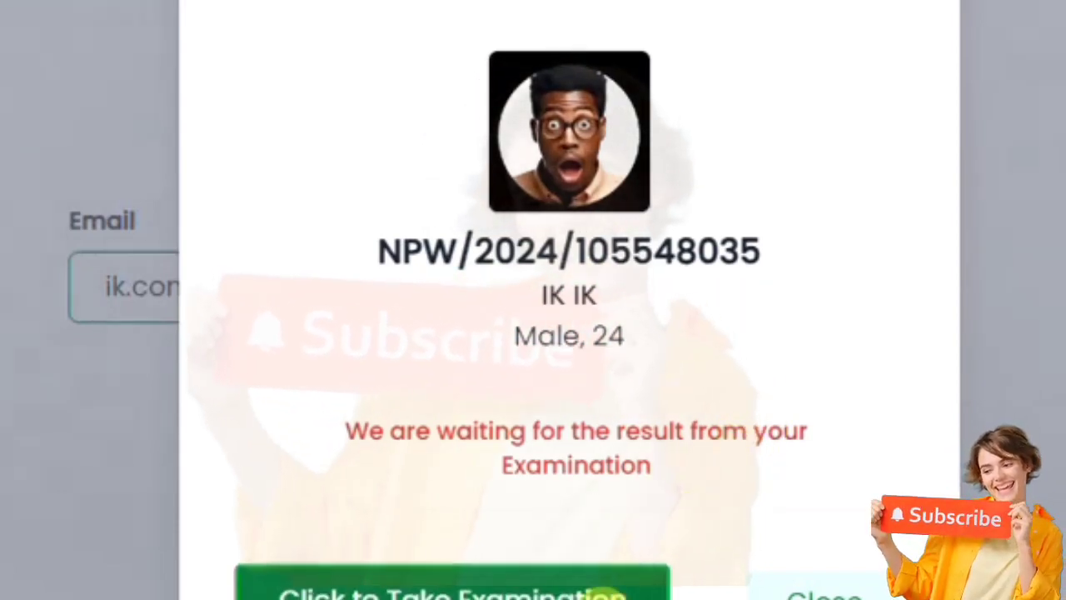
- Dismiss the result notice, start the examination login, and confirm the ₦1500 fee is paid
click(564, 591)
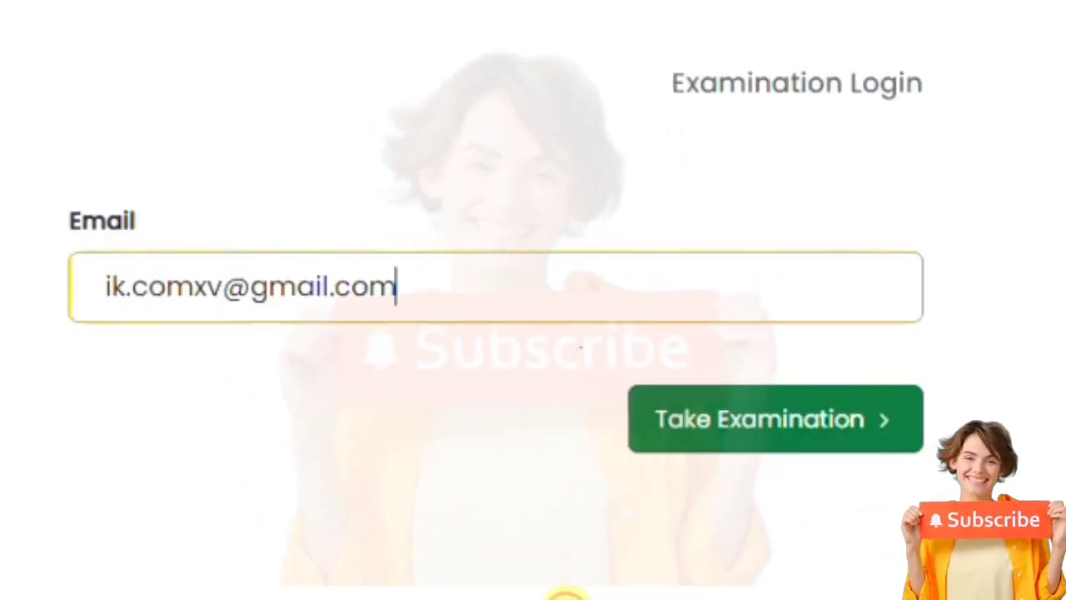
click(723, 434)
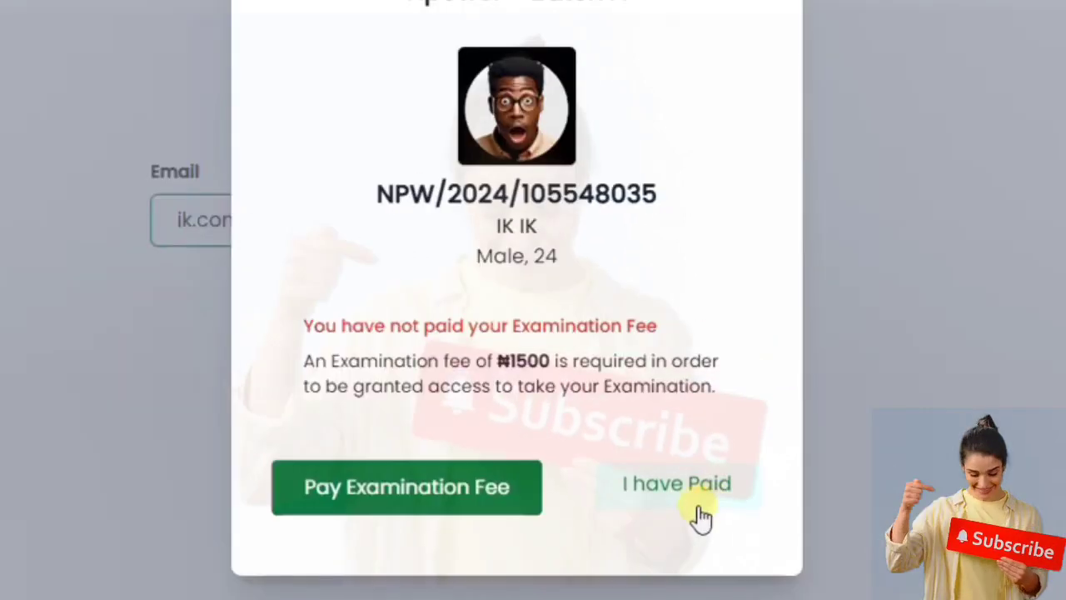
click(683, 494)
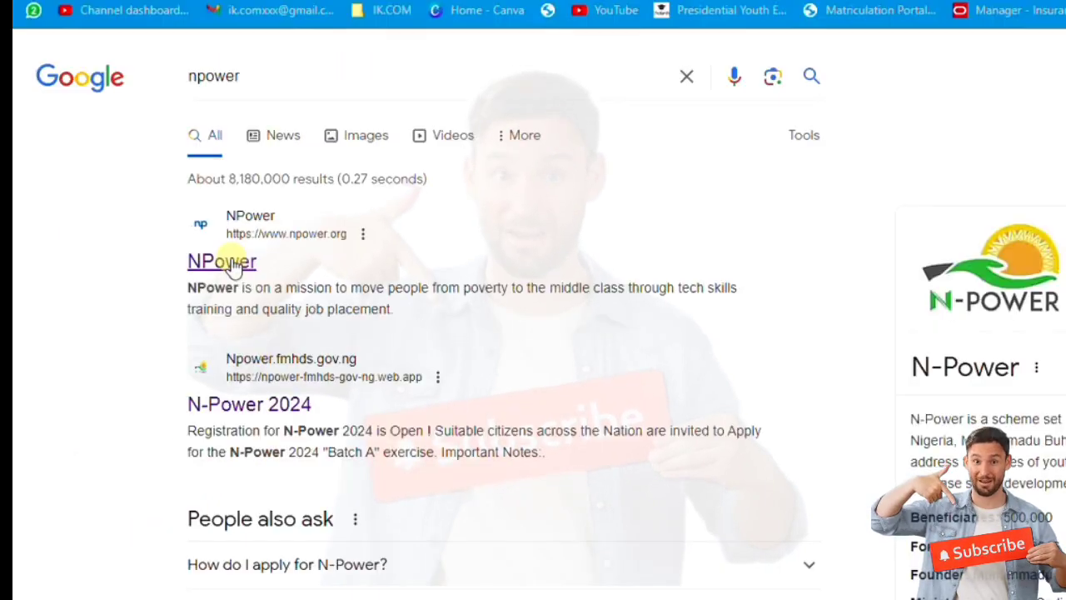
click(234, 265)
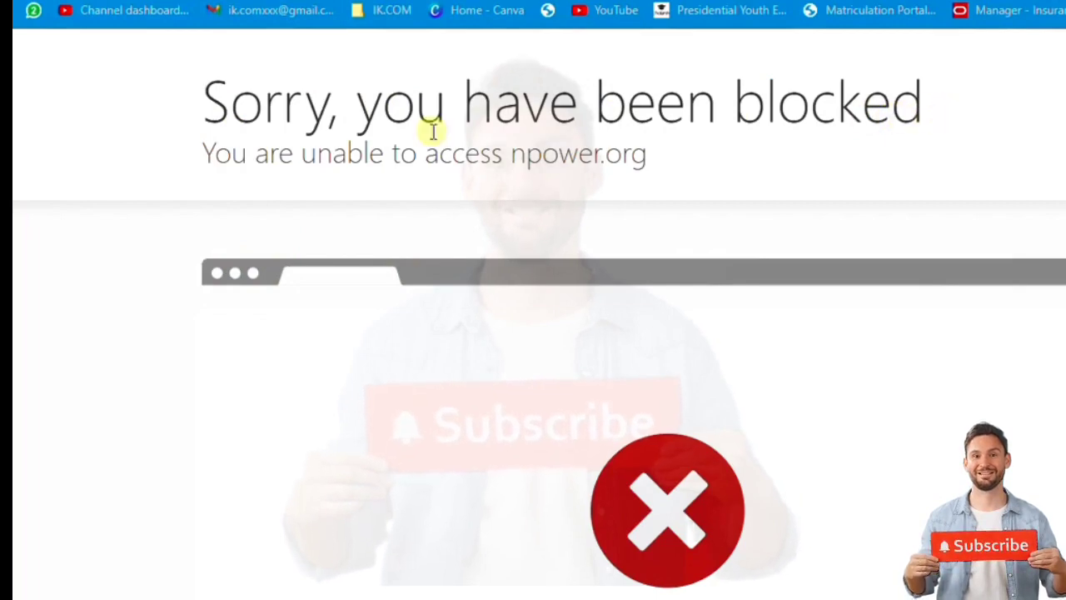
key(alt+Left)
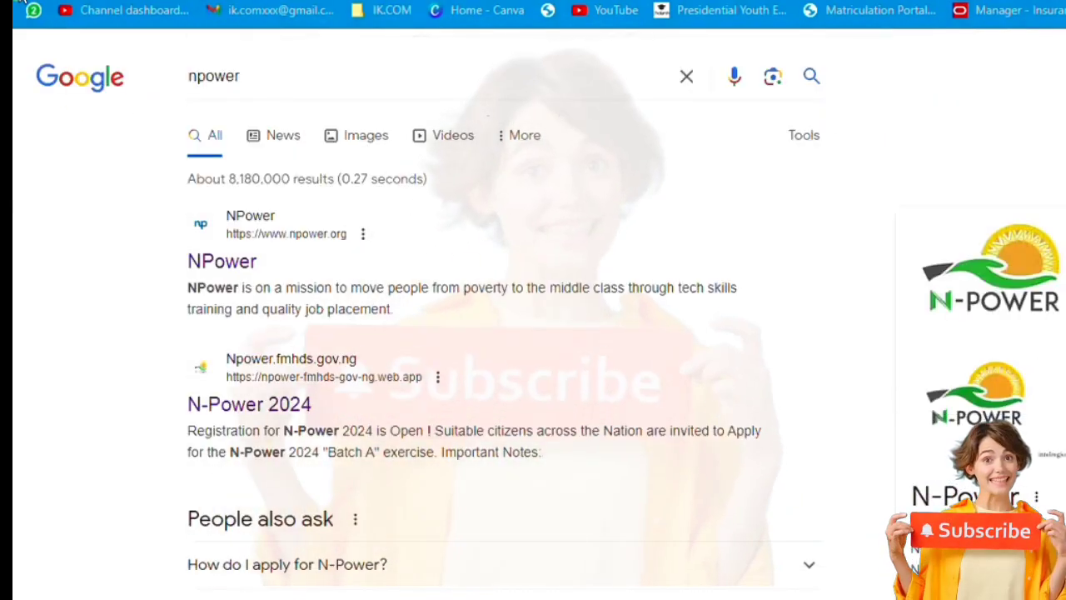
scroll(300, 300, down, 2)
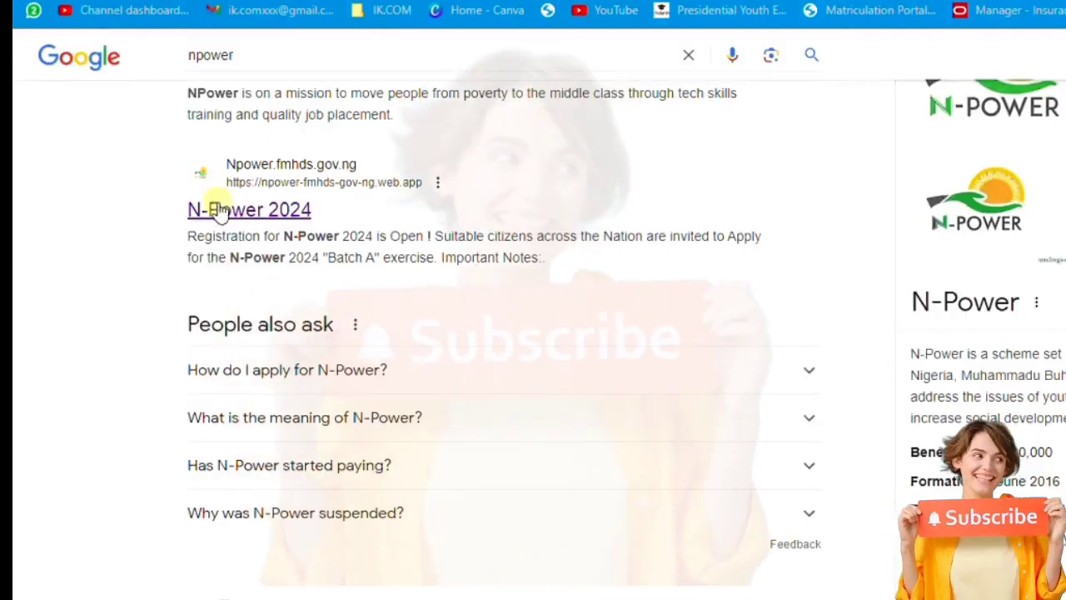
- Scroll the npower search results and open the 'Nasims Suspension' page
scroll(219, 210, down, 10)
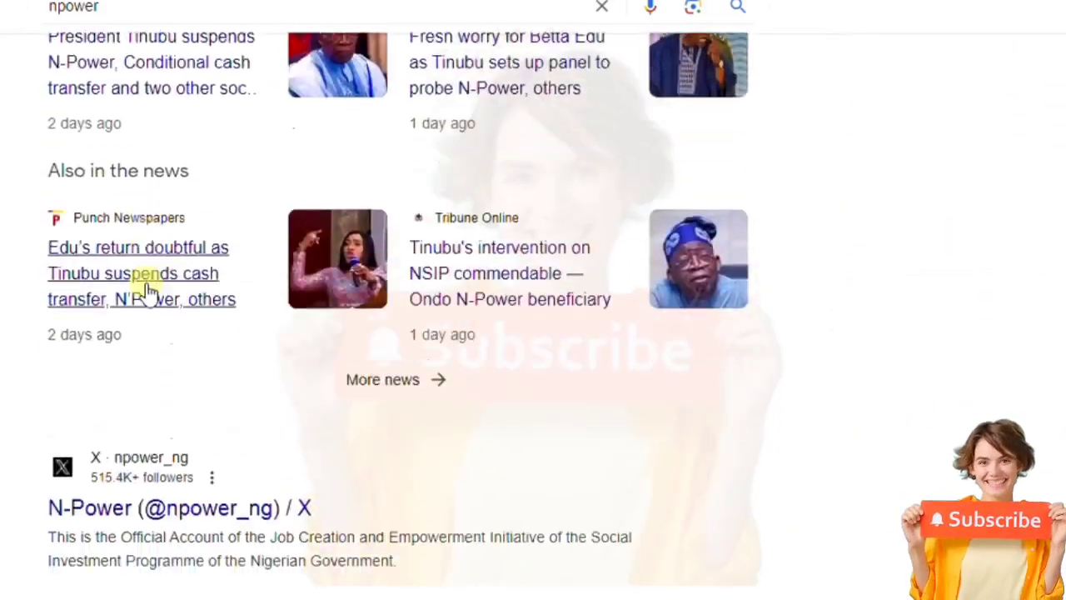
scroll(147, 286, down, 5)
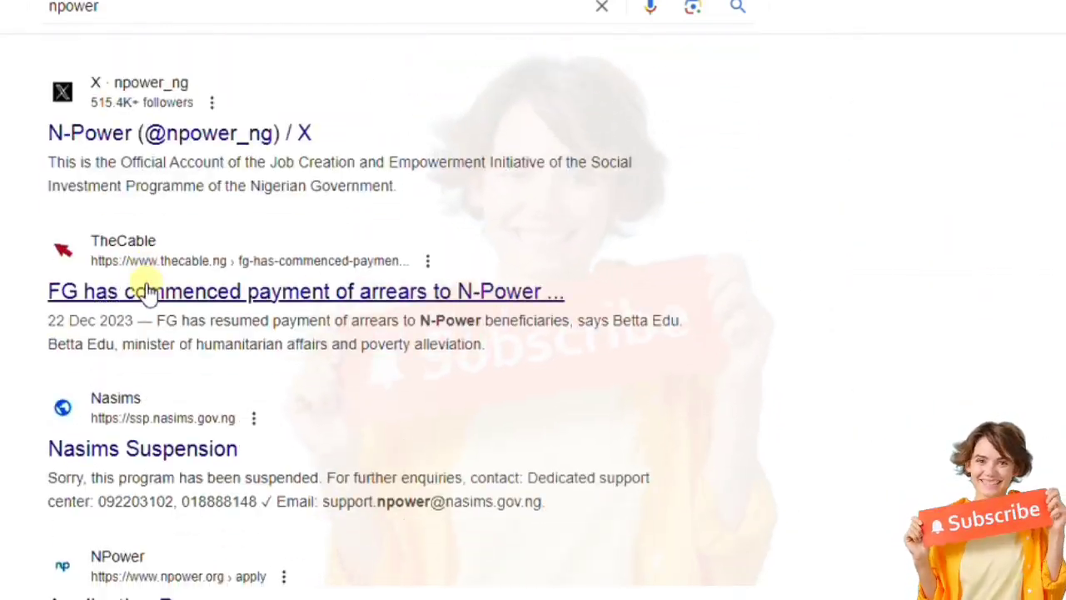
scroll(125, 375, down, 2)
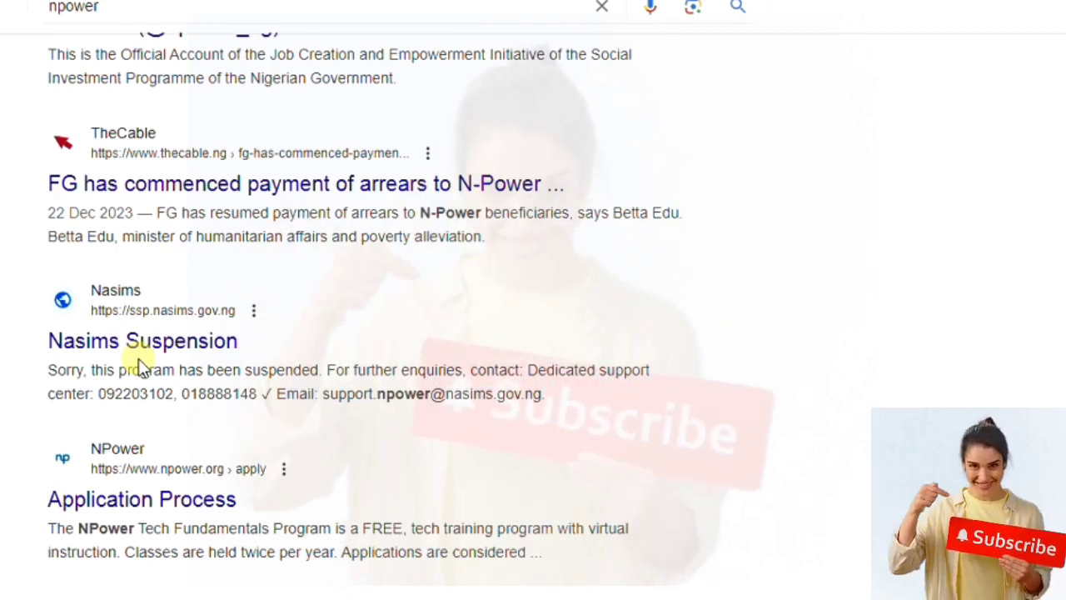
click(138, 353)
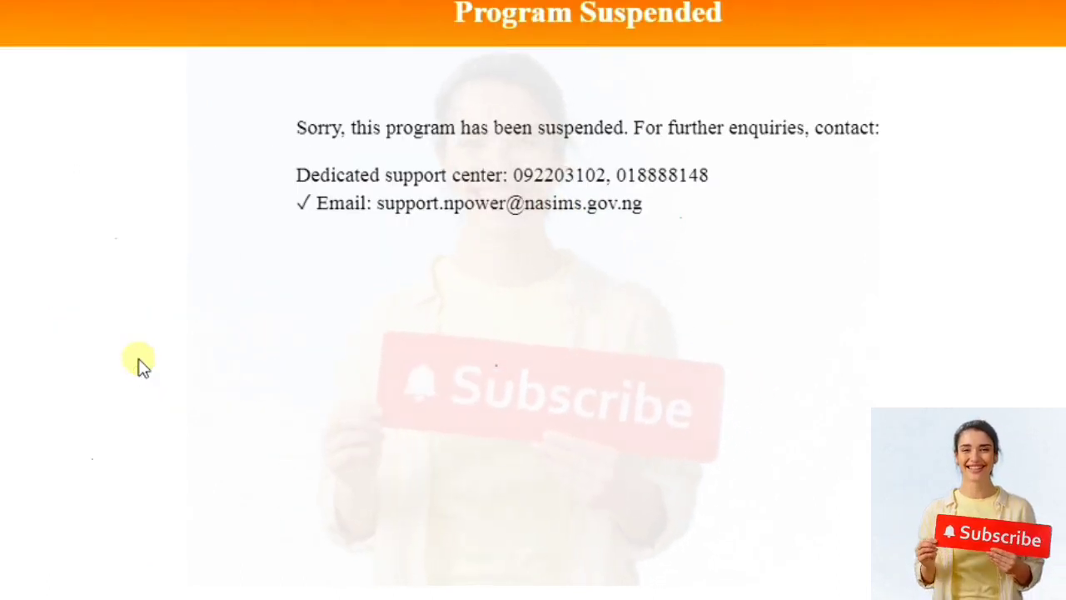